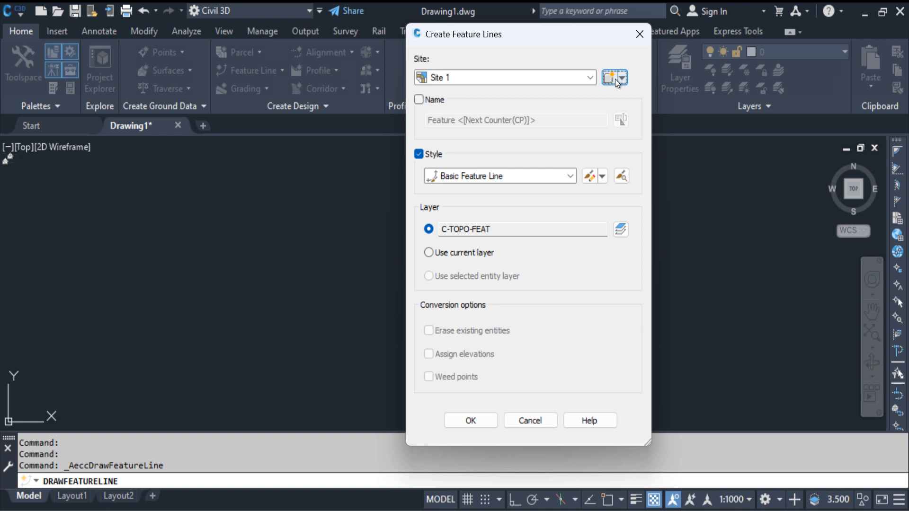
Keep Site 1 as the site and enable the feature line name, shortening its prefix to F.
left_click(560, 81)
left_click(462, 93)
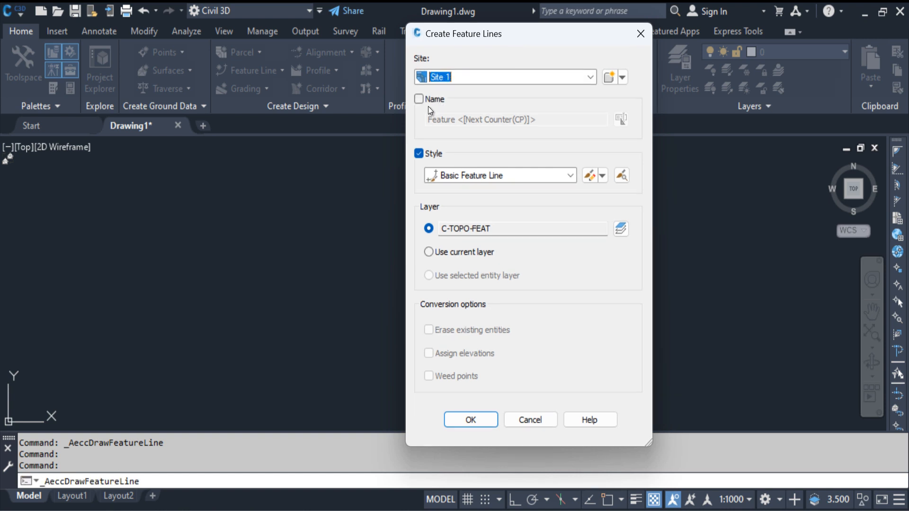
left_click(428, 101)
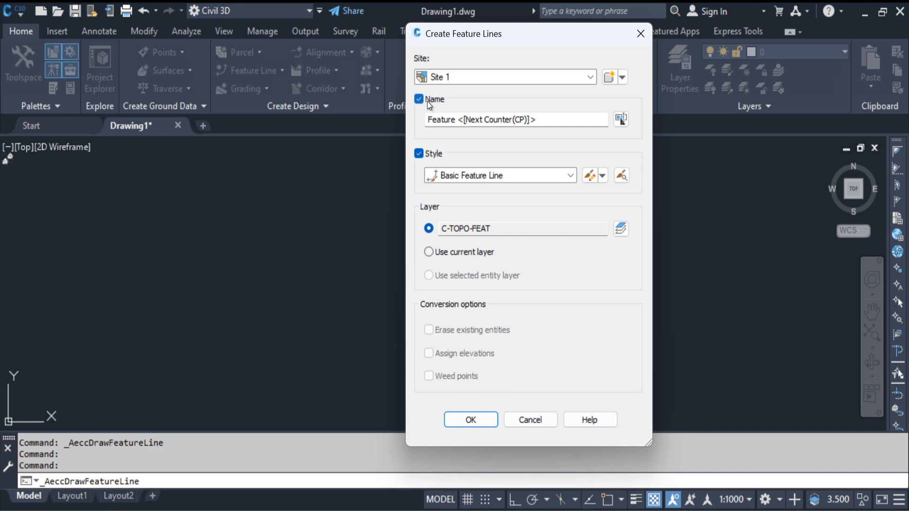
left_click_drag(456, 122, 434, 122)
key("BackSpace")
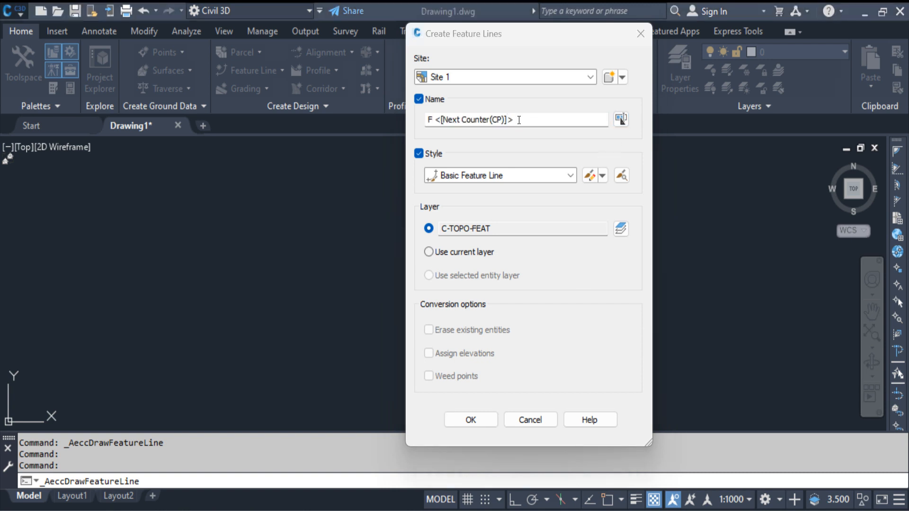
Examine the name template settings for the feature line and leave the name option enabled.
left_click_drag(519, 120, 442, 120)
left_click(621, 119)
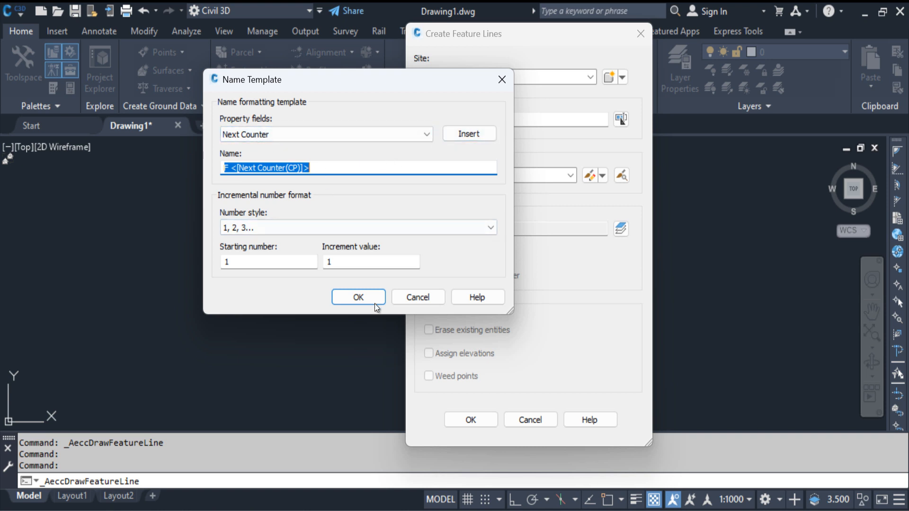
left_click(418, 298)
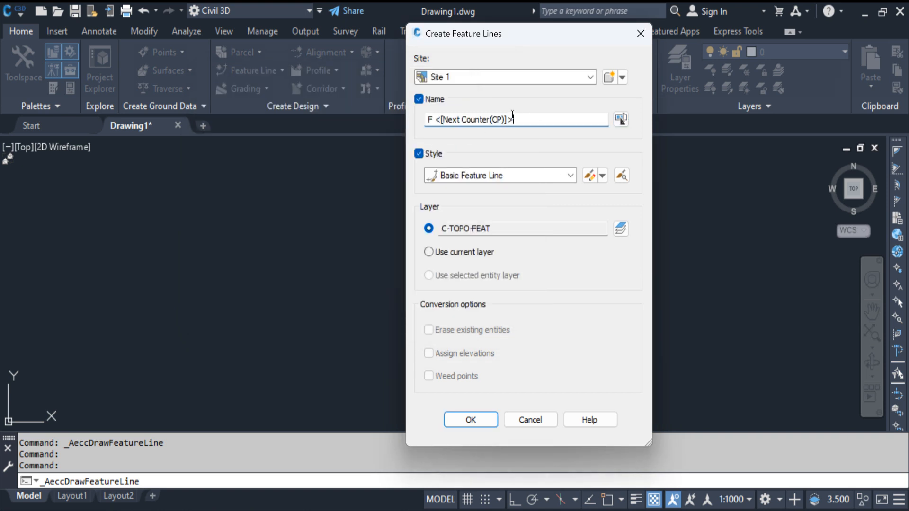
left_click(419, 99)
left_click(418, 99)
Try creating a new feature line style named F.
left_click(465, 176)
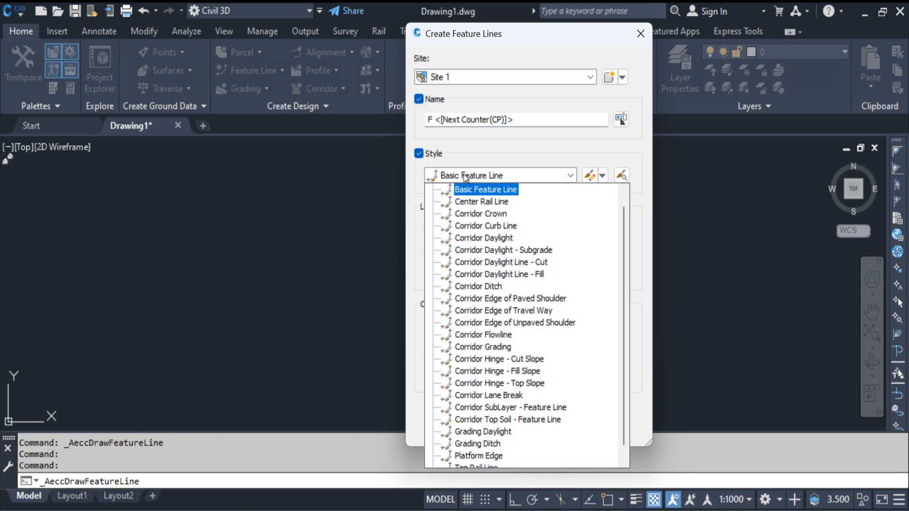
left_click(485, 202)
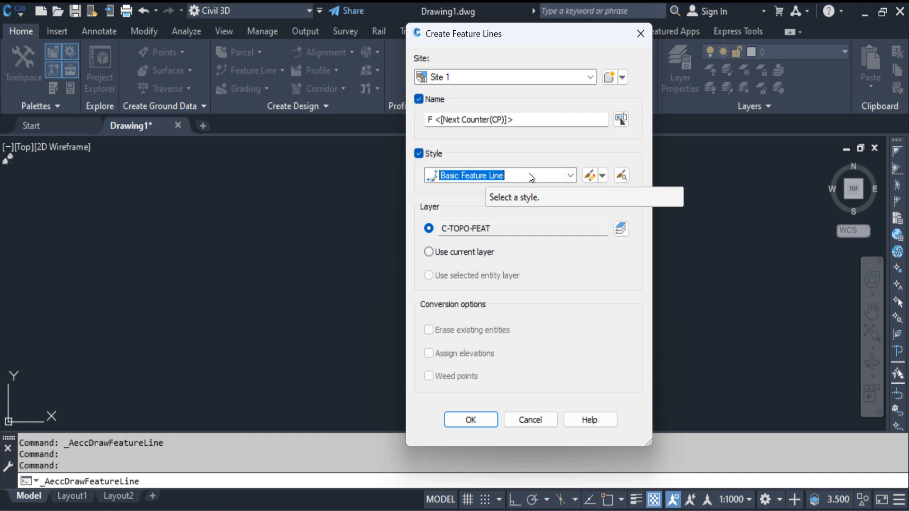
left_click(603, 176)
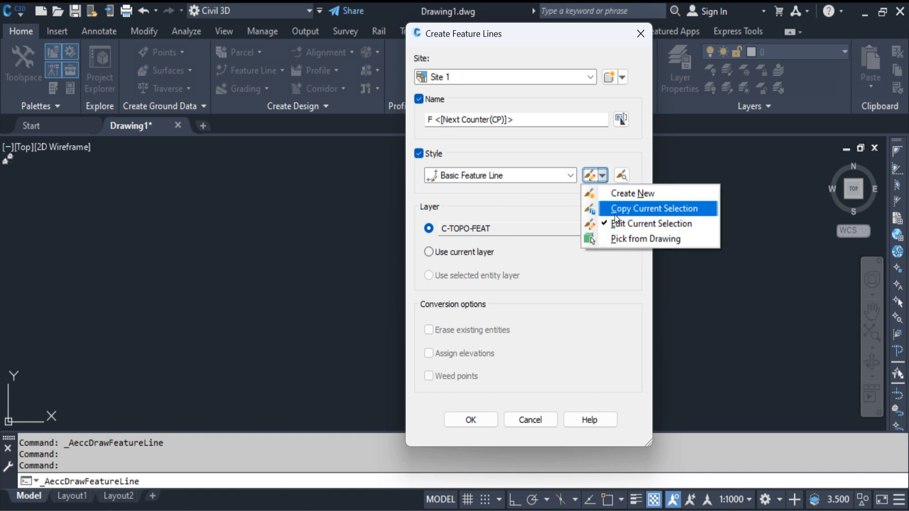
left_click(665, 192)
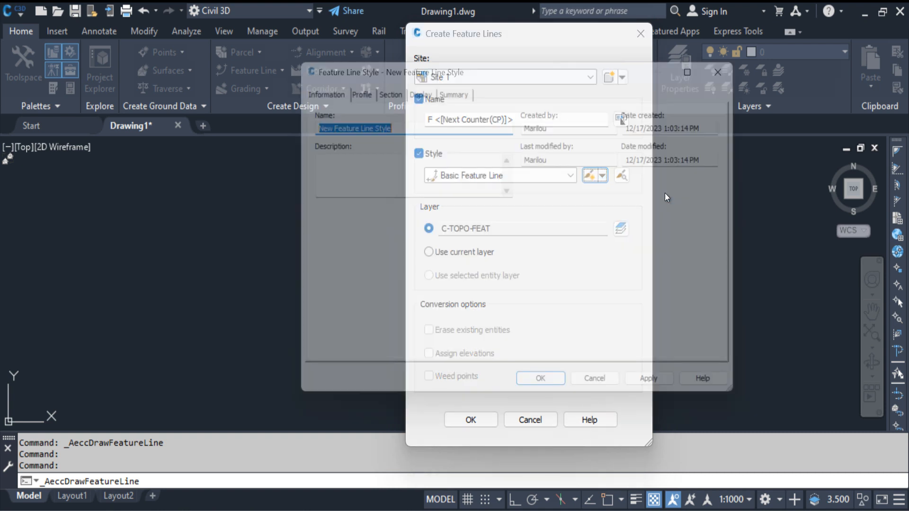
left_click_drag(409, 127, 289, 128)
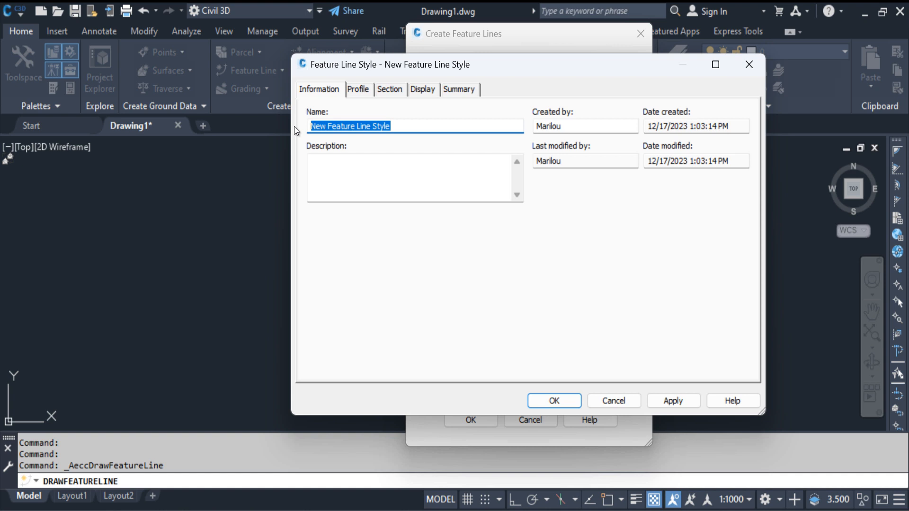
type("F")
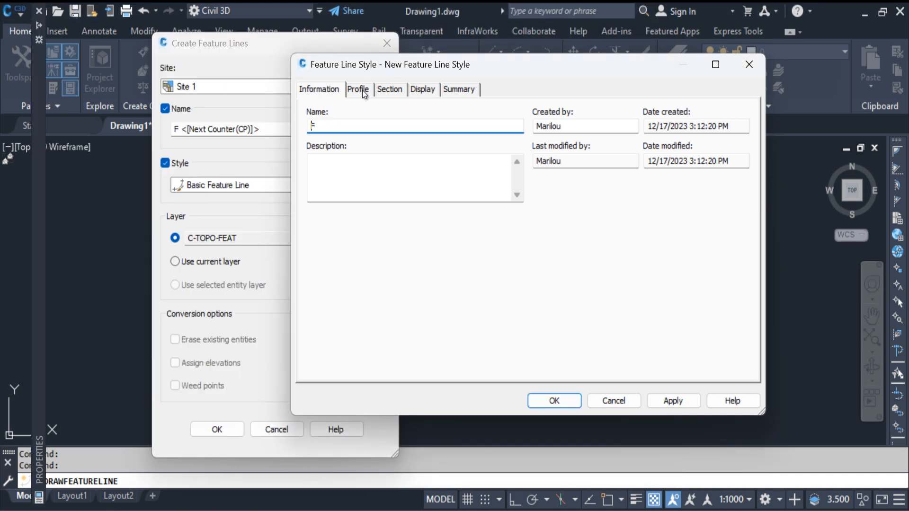
Examine the new style's profile and section marker styles and its display components, and discard the style.
left_click(362, 90)
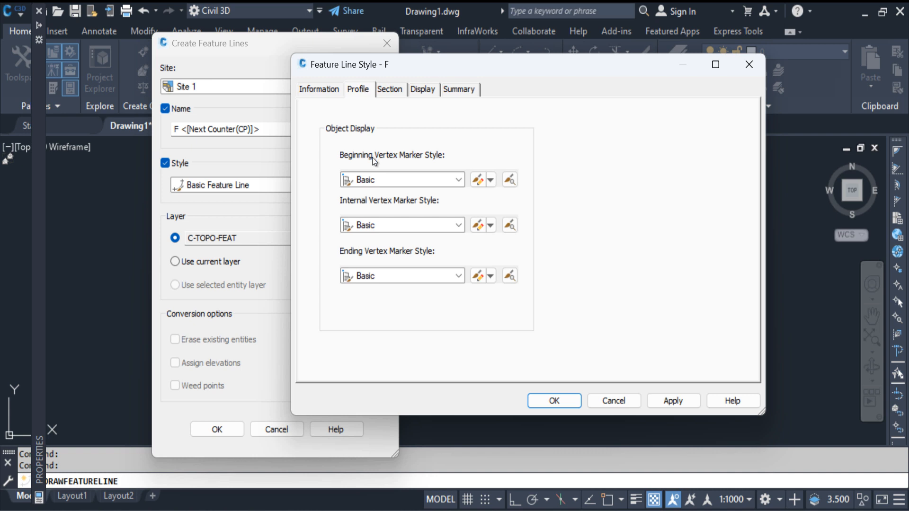
left_click(379, 128)
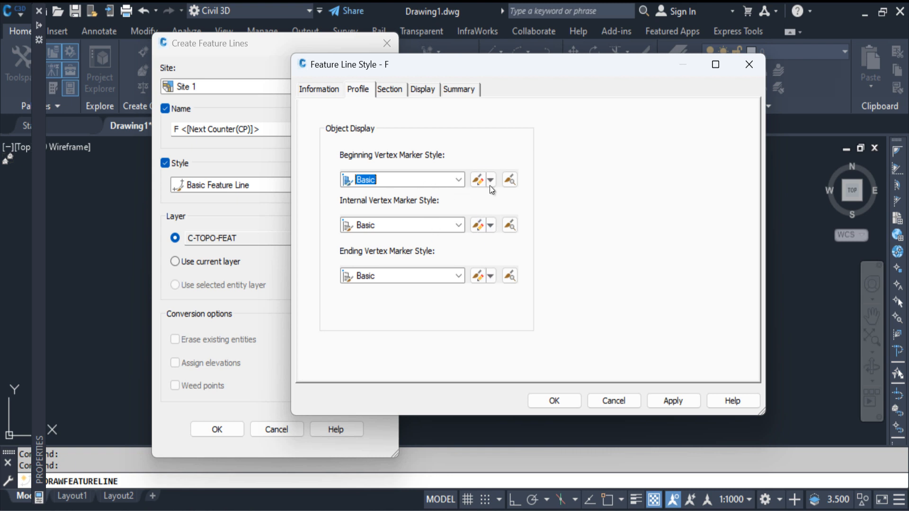
left_click(389, 89)
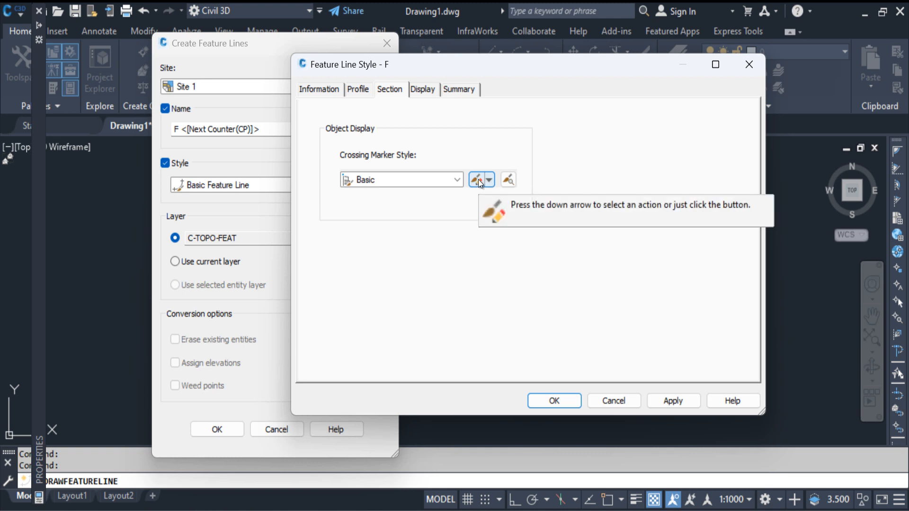
left_click(429, 89)
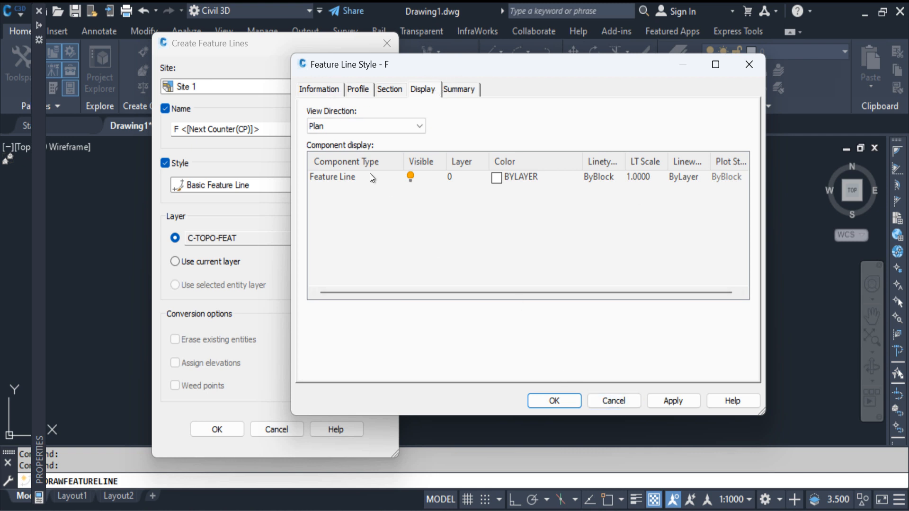
left_click(385, 90)
left_click(358, 89)
left_click(319, 89)
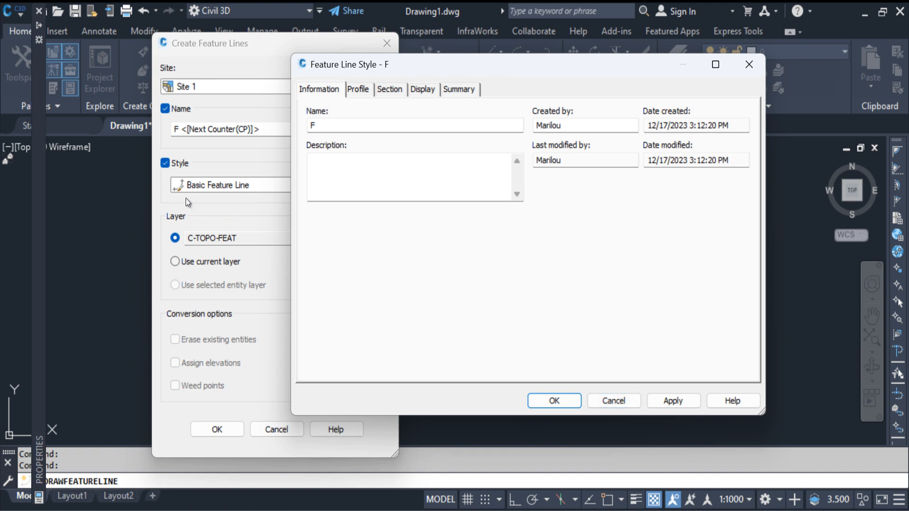
left_click(614, 401)
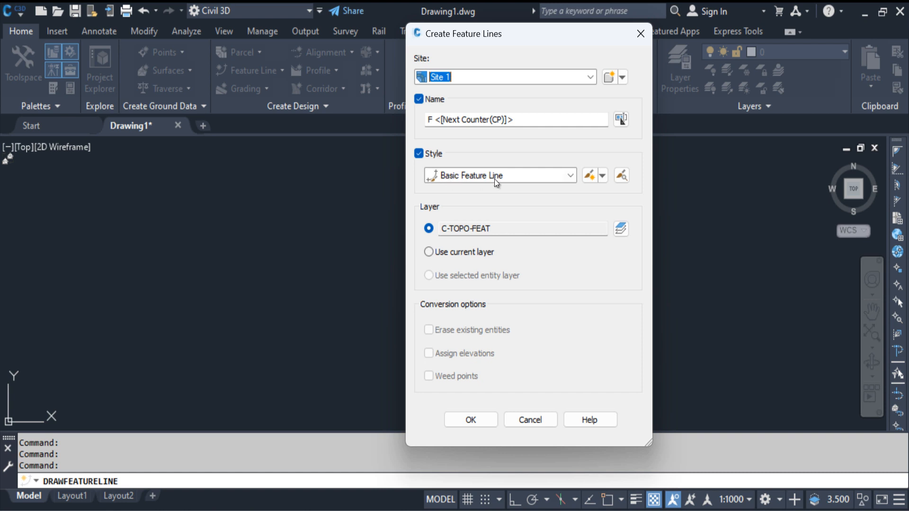
Examine the object layer settings for the feature line's C-TOPO-FEAT layer.
left_click(494, 232)
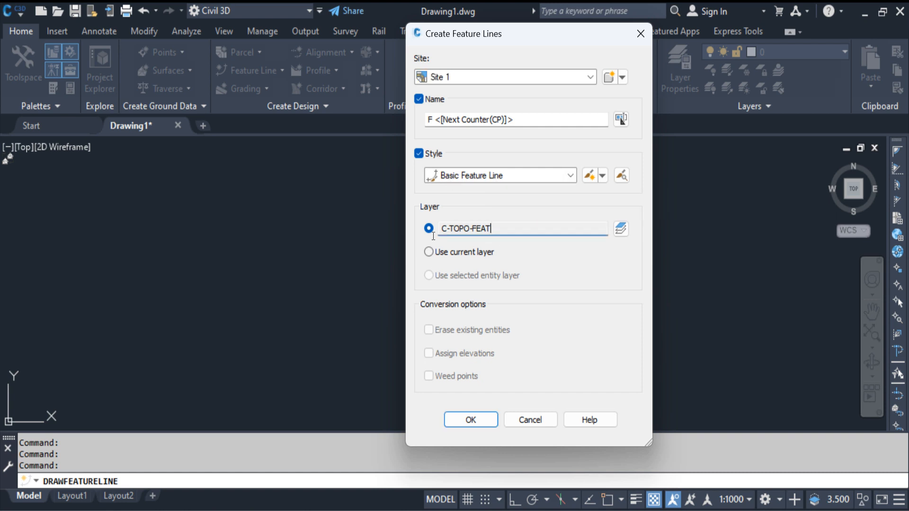
left_click_drag(434, 236, 554, 246)
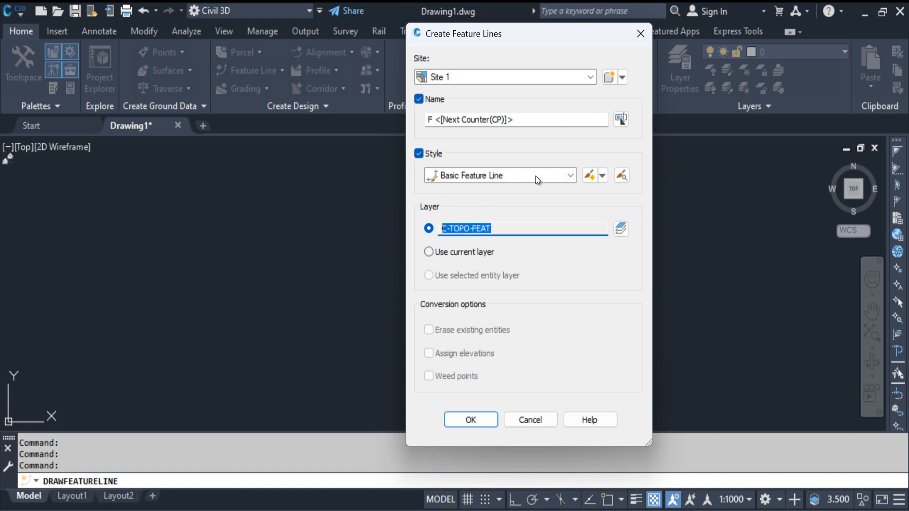
left_click(621, 230)
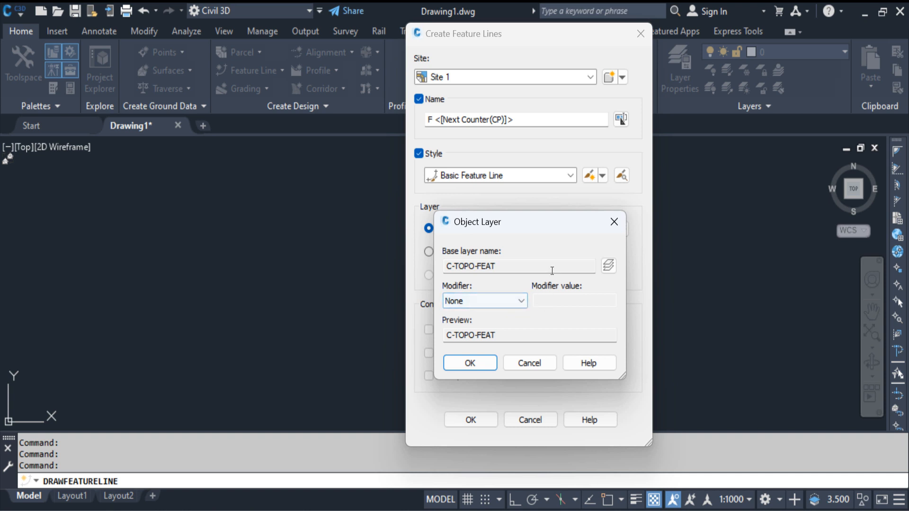
double_click(516, 266)
key("Return")
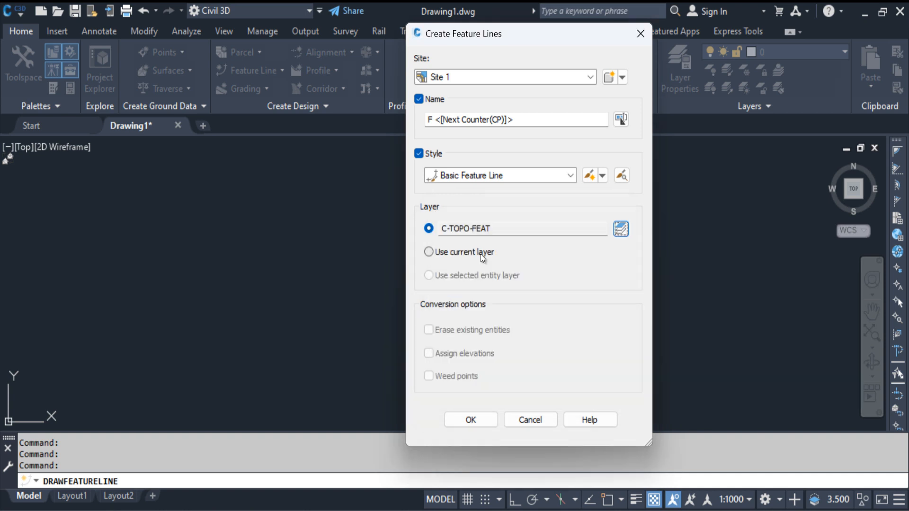
Keep C-TOPO-FEAT rather than the current layer for the feature line and accept the creation settings.
left_click(430, 251)
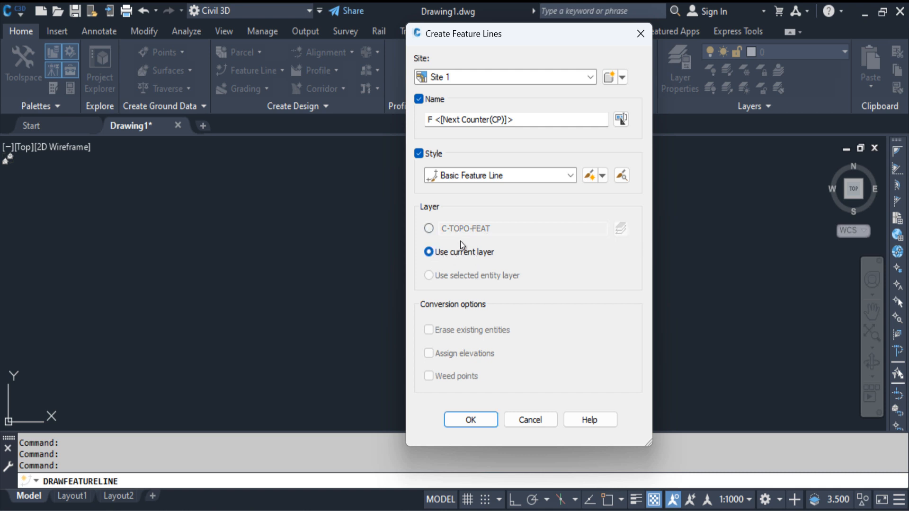
left_click_drag(476, 32, 483, 60)
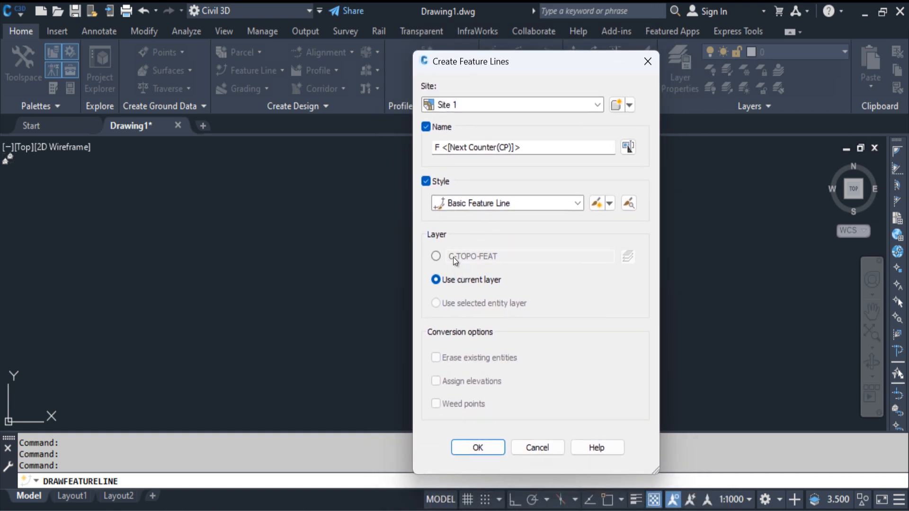
left_click(441, 258)
left_click(462, 279)
left_click(435, 256)
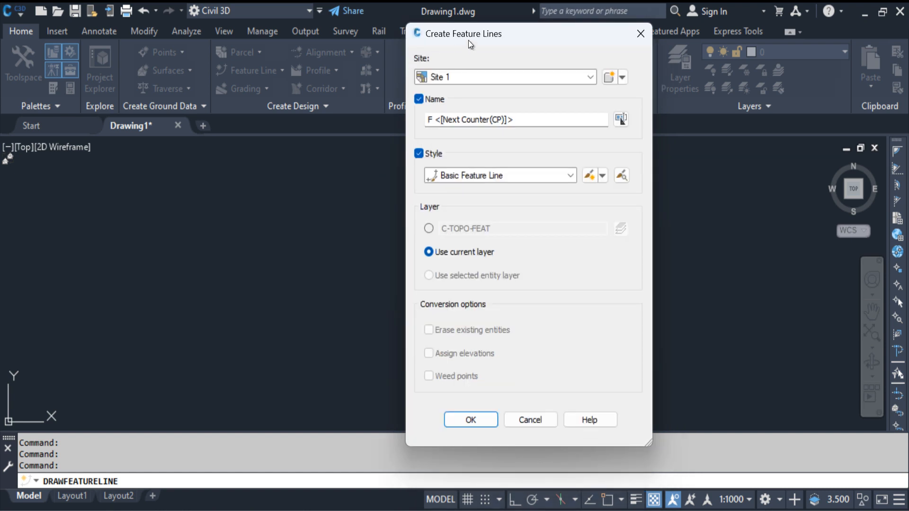
left_click_drag(470, 43, 478, 71)
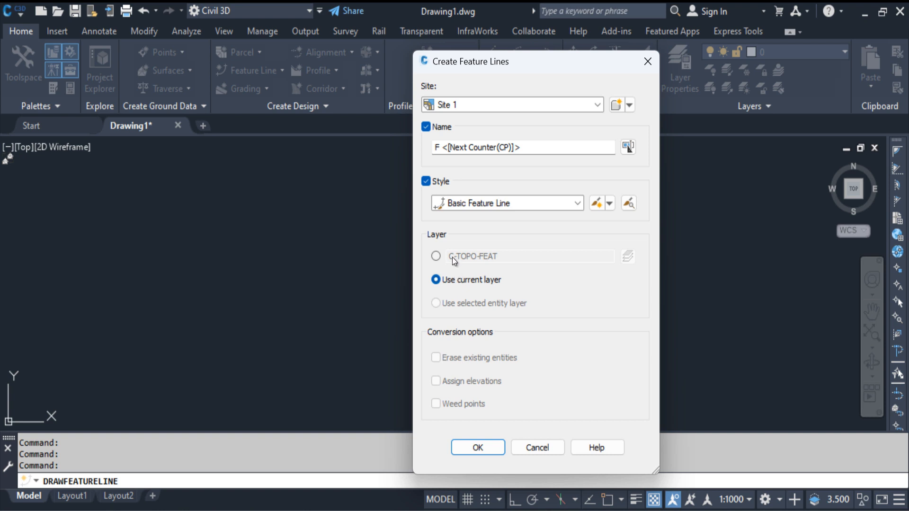
left_click(436, 257)
left_click(491, 448)
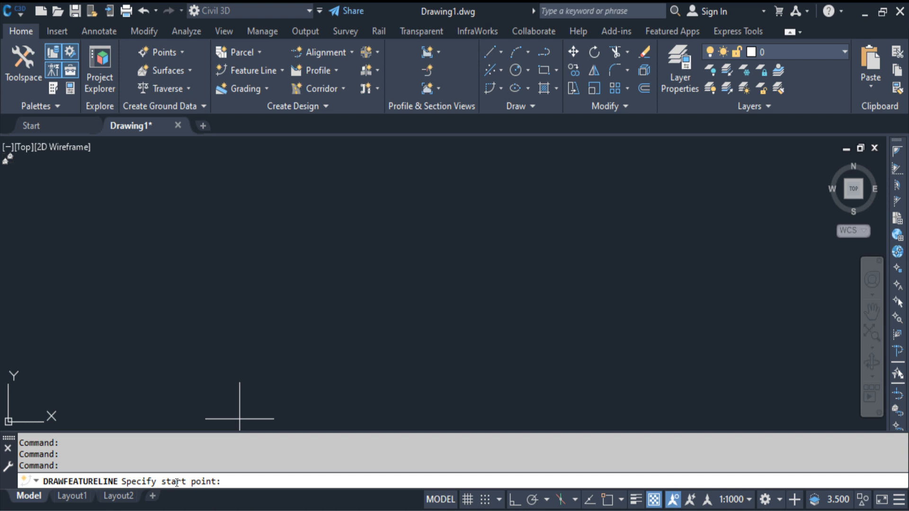
Draw the feature line's first segment rising to the right, with start elevation 1.1 and grade 1.
left_click(298, 280)
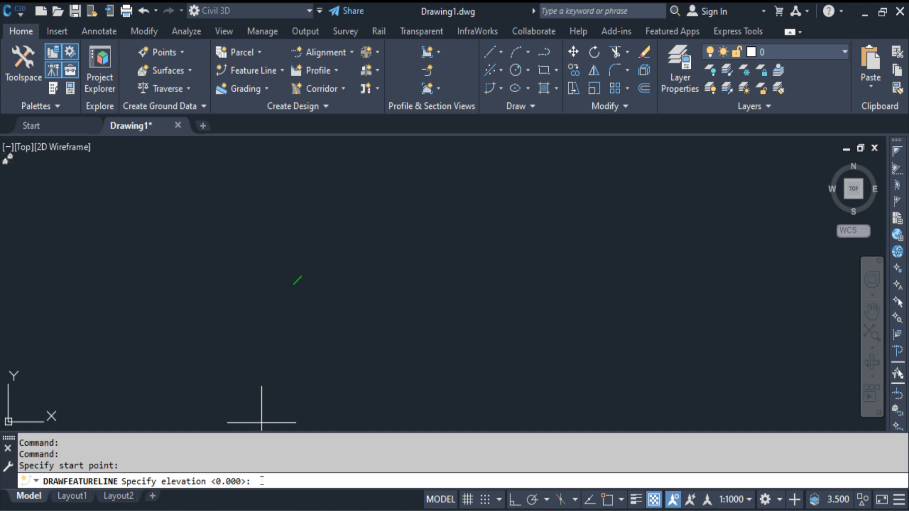
type("1.1")
key("Return")
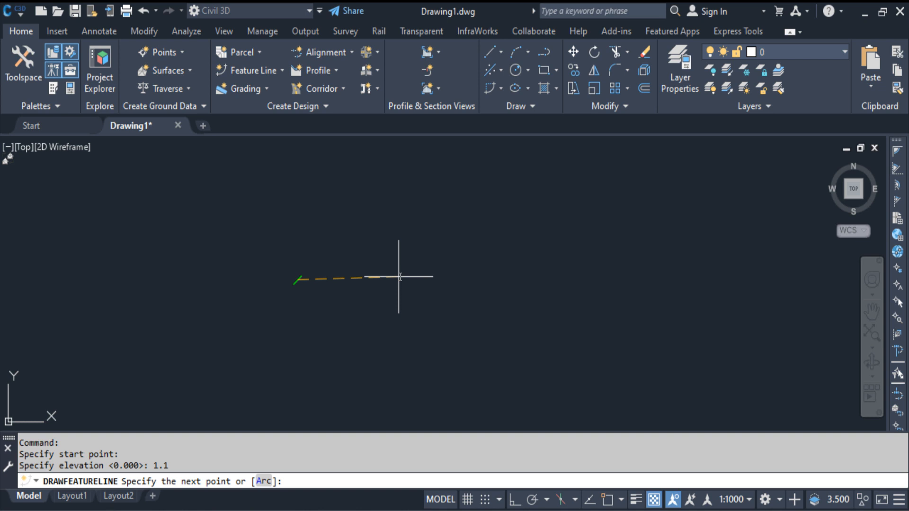
left_click(408, 228)
type("1")
key("Return")
Add a descending segment with grade 1.5 and a rising segment with the default 0.00 grade, and finish the feature line.
left_click(580, 271)
key("ctrl+z")
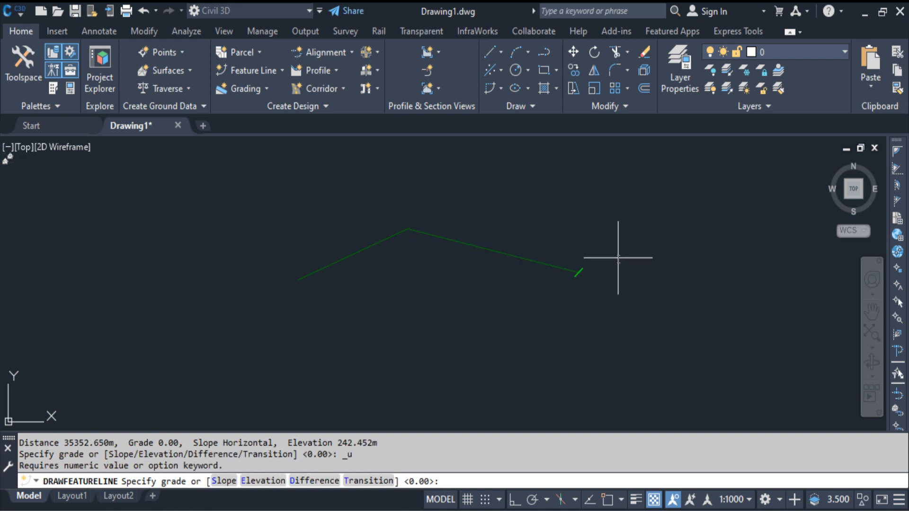
type("1.5")
key("Return")
left_click(674, 225)
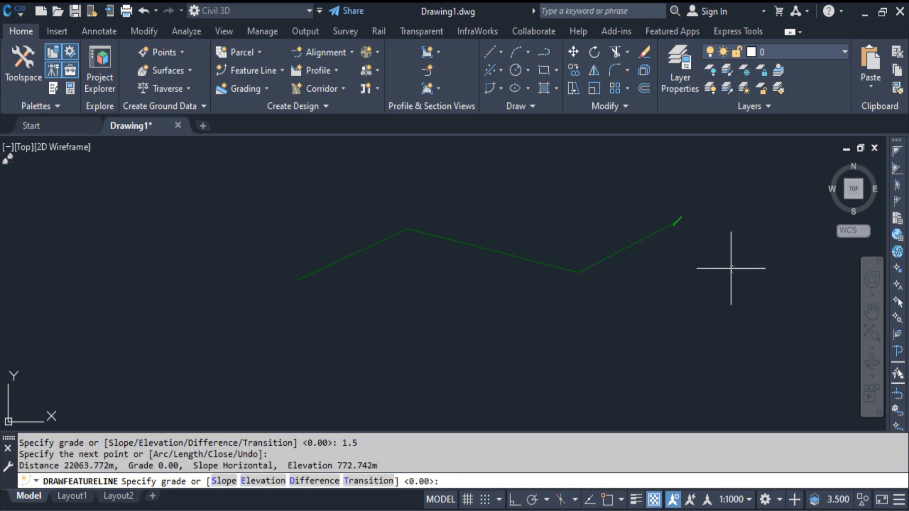
key("Return")
key("Return")
left_click(358, 248)
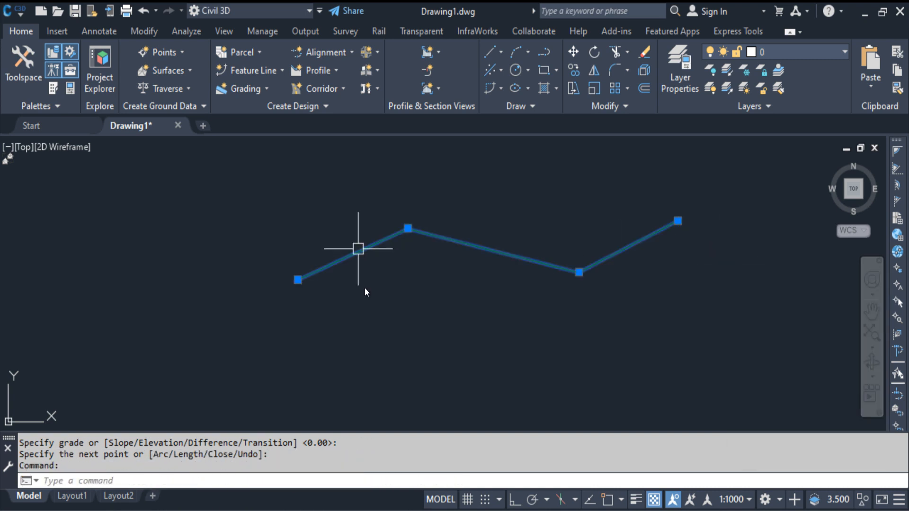
key("Escape")
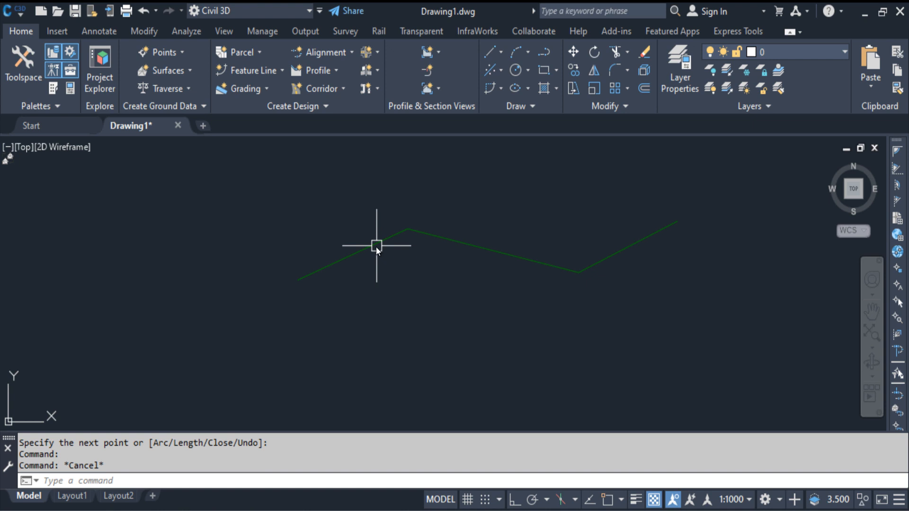
key("Return")
key("Escape")
Set up a second feature line in Site 1 with the Basic Feature Line style and C-TOPO-FEAT layer.
left_click(241, 69)
left_click(256, 92)
left_click_drag(477, 59, 216, 41)
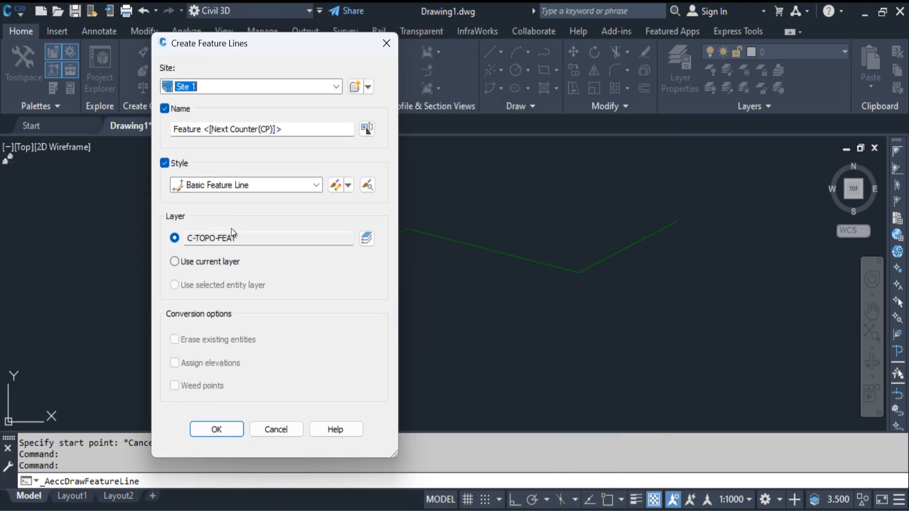
left_click(217, 430)
Start the second feature line below the first at elevation 1.1 and draw an upward-bulging arc with the default 0.00 grade.
left_click(270, 359)
type("1.1")
key("Return")
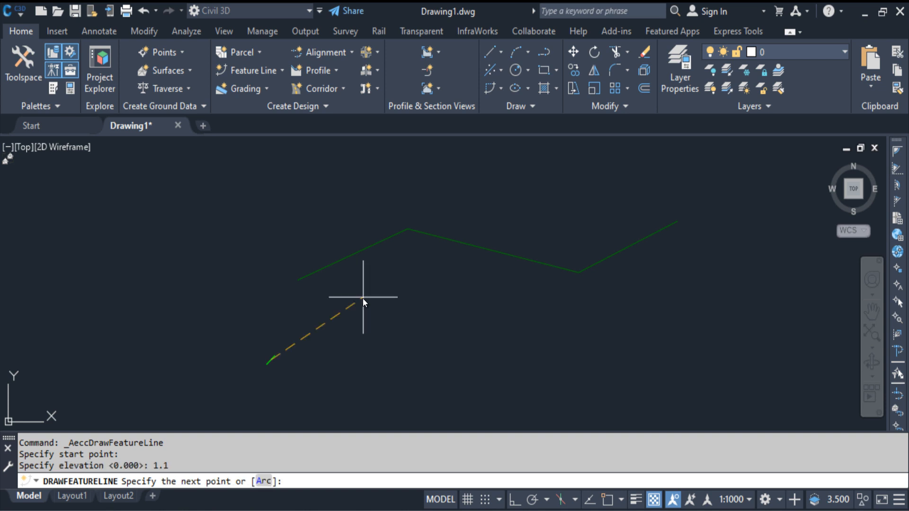
left_click(264, 481)
left_click(336, 328)
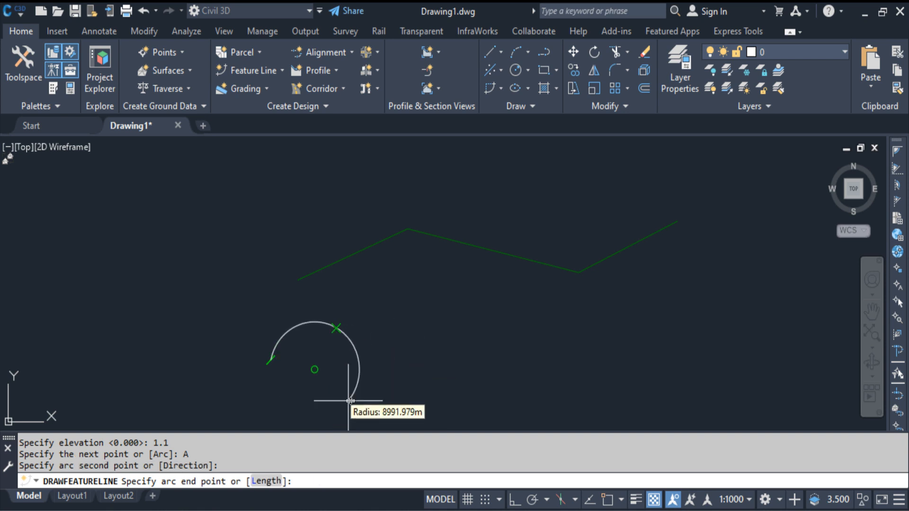
left_click(410, 334)
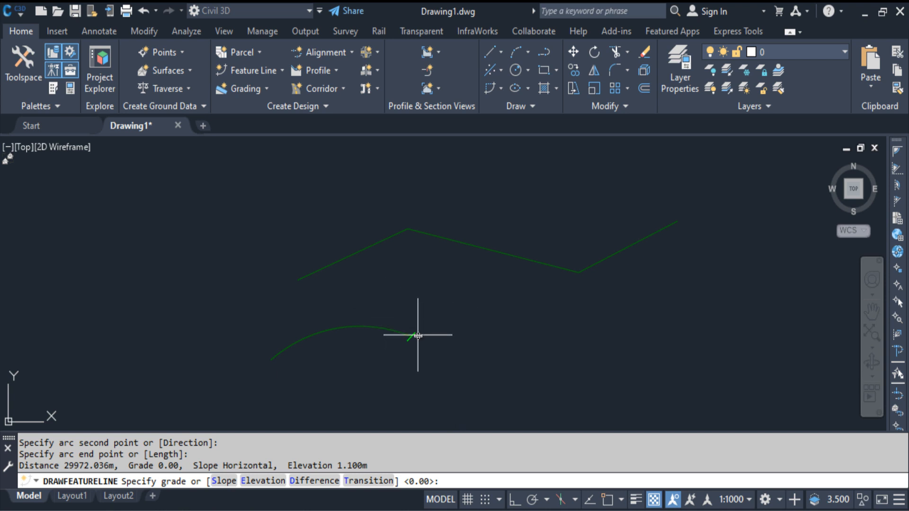
key("Return")
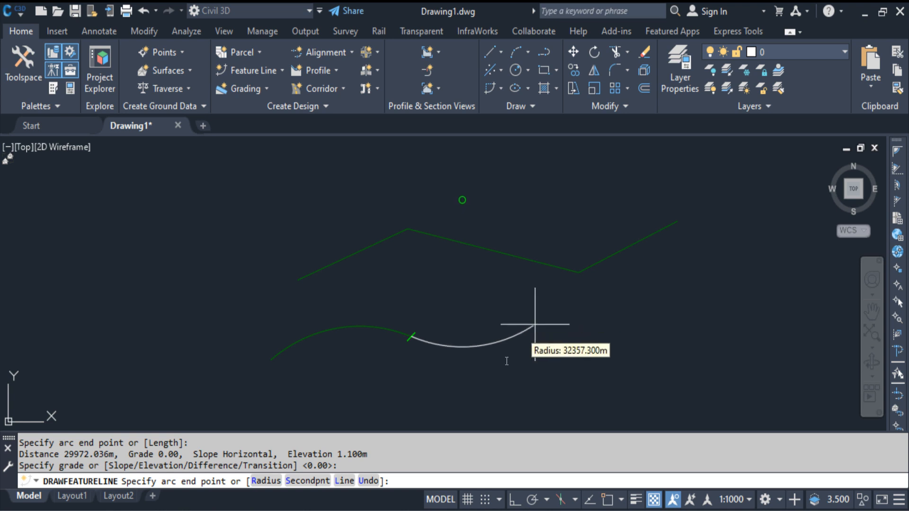
Switch from arc to line mode and add a straight segment with length 10 and grade 1.1.
left_click(344, 481)
left_click(289, 481)
type("10")
key("Return")
type("1.1")
key("Return")
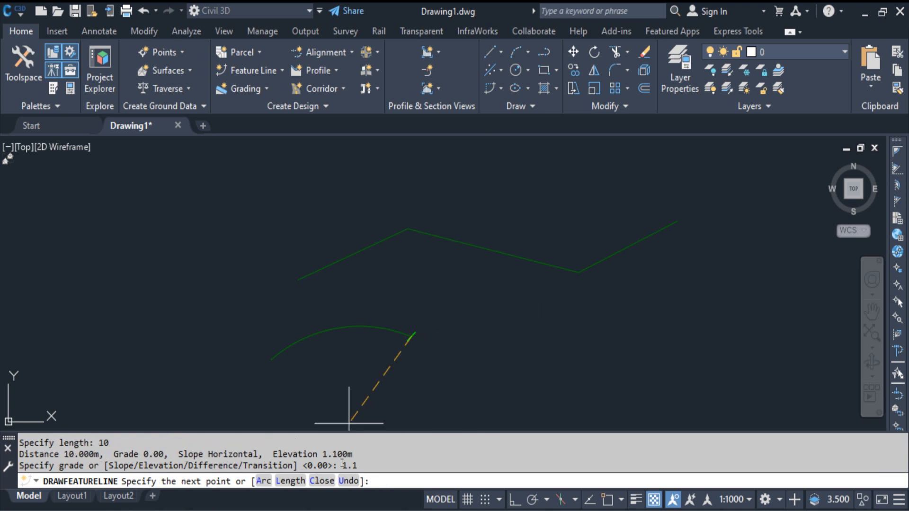
Add a nearly horizontal, a rising and a descending segment with the default 0.00 grade, and finish the feature line.
left_click(591, 333)
middle_click_drag(635, 365, 506, 332)
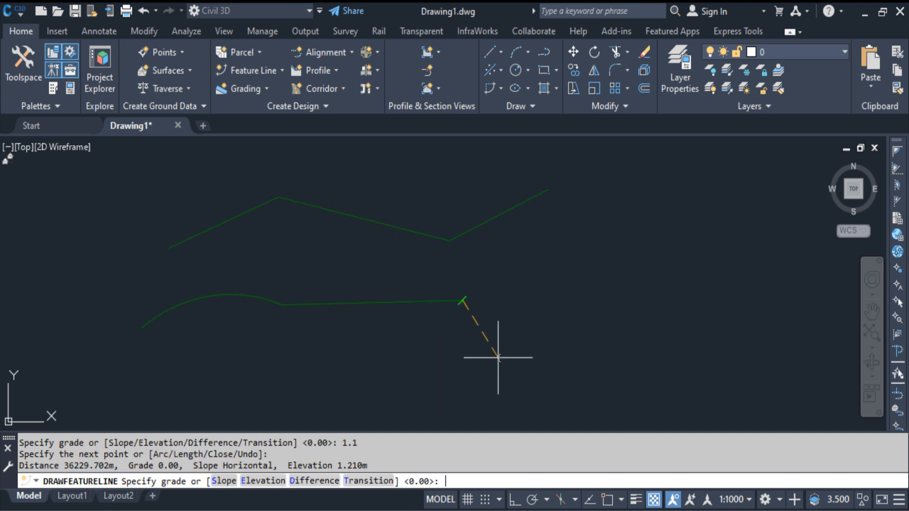
key("Return")
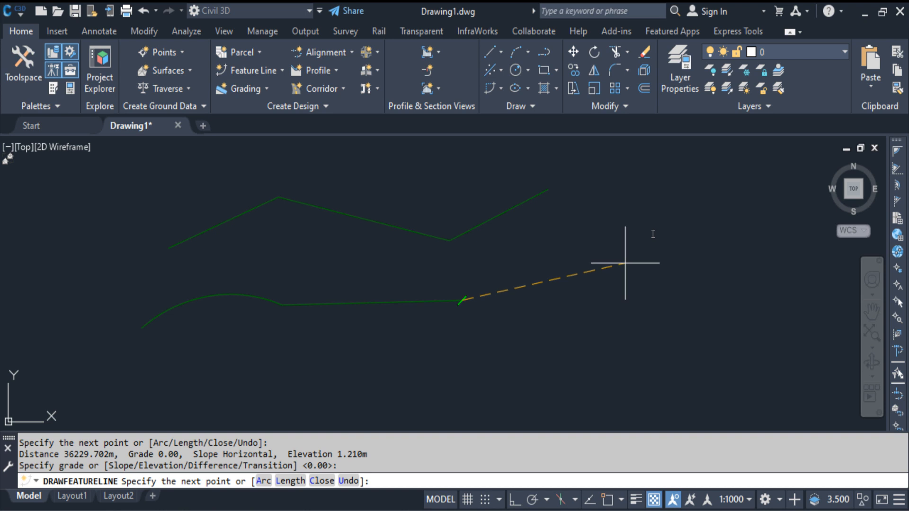
left_click(616, 221)
key("Return")
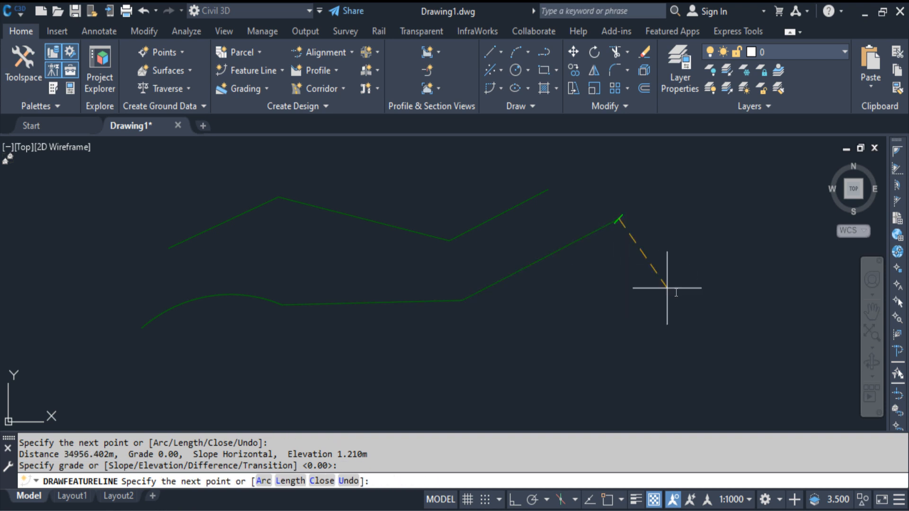
left_click(702, 331)
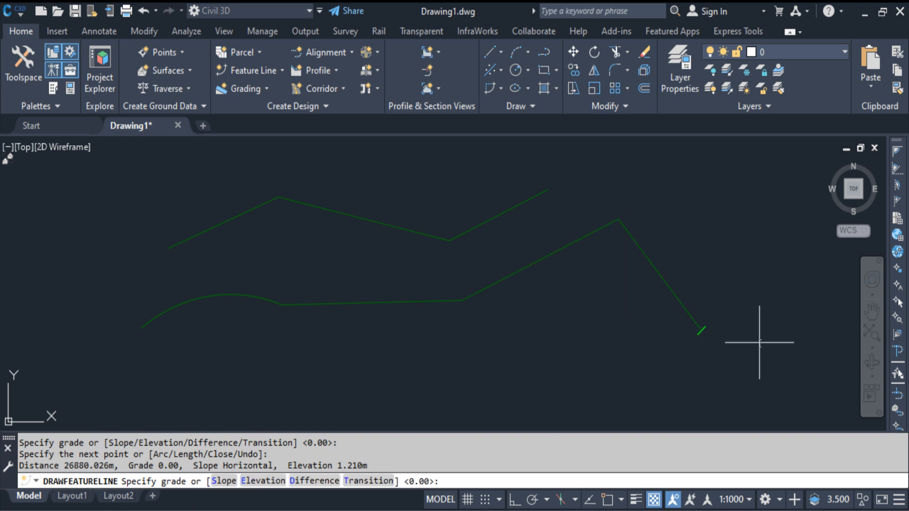
key("Return")
key("Return")
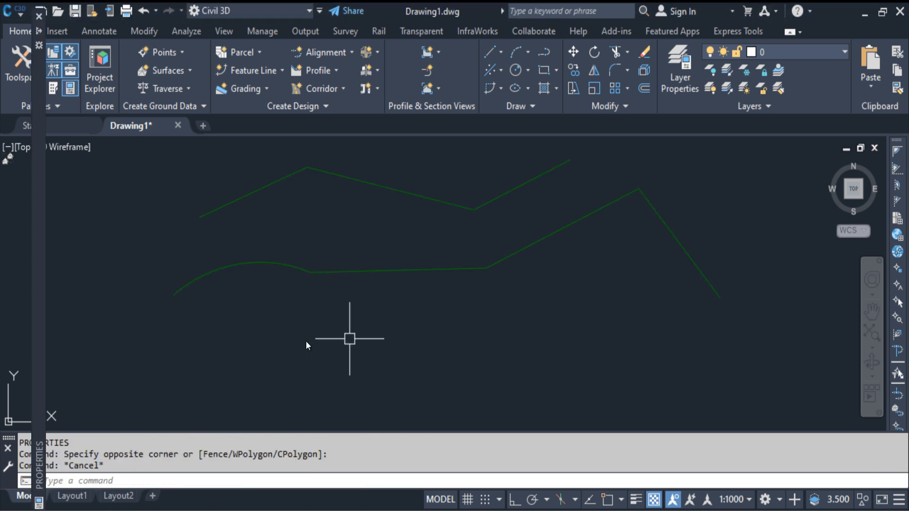
Examine the object properties of the upper and the lower feature line in turn, including name, style, layer and elevations.
middle_click_drag(304, 348, 296, 391)
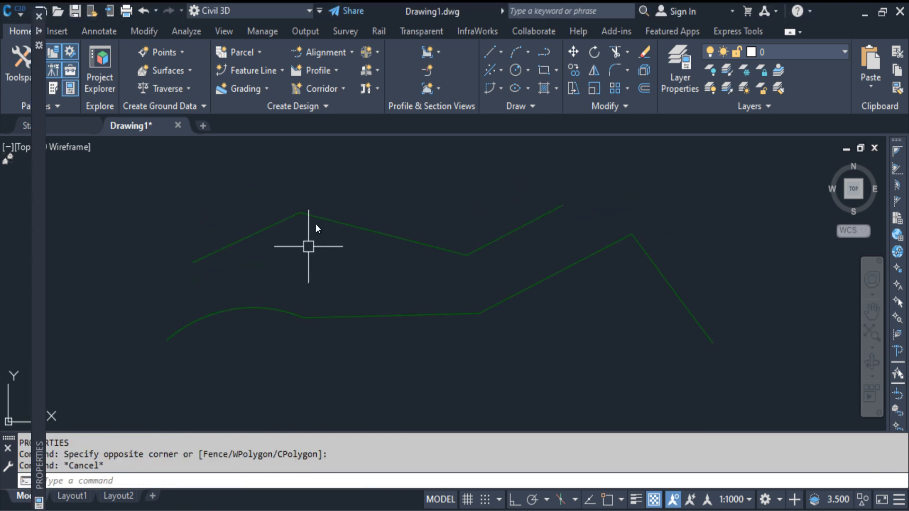
left_click(322, 214)
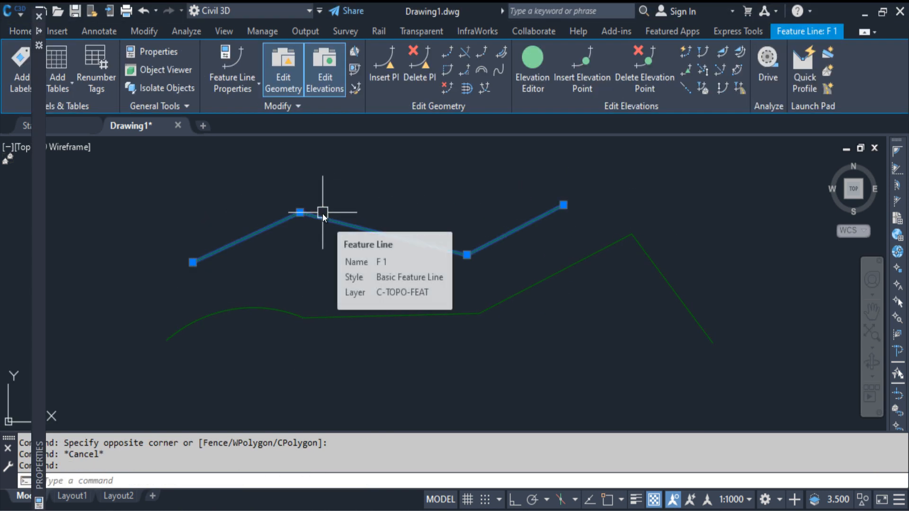
mouse_move(42, 32)
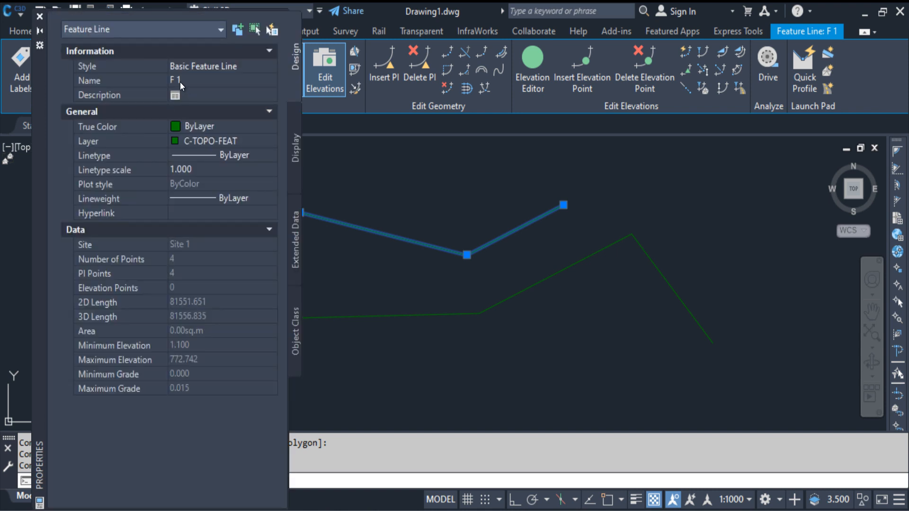
key("Escape")
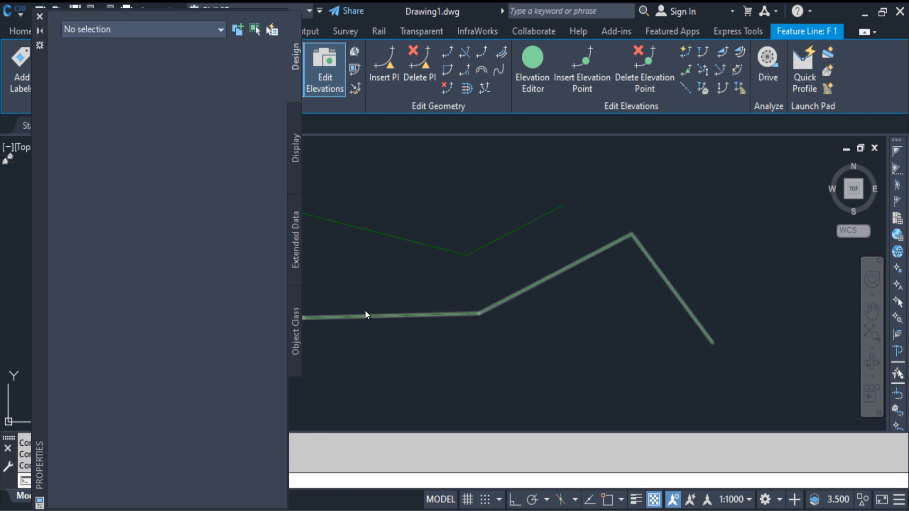
left_click(367, 316)
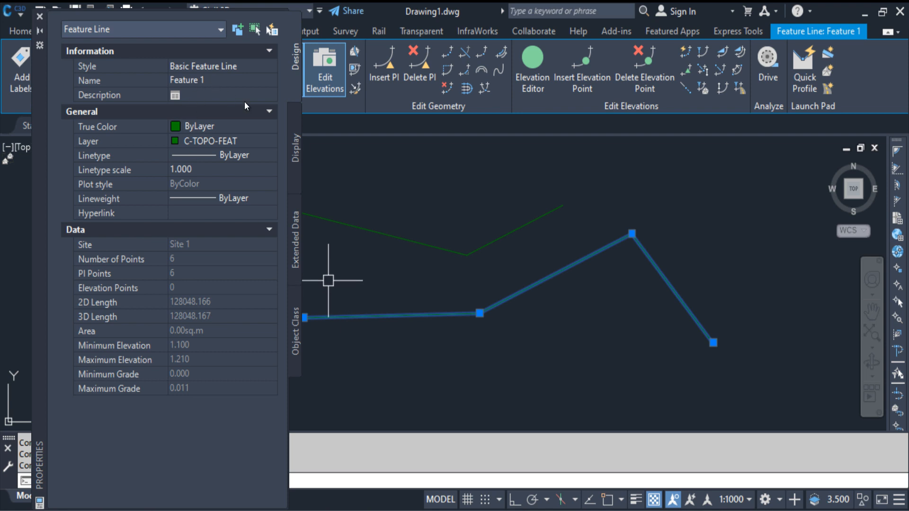
key("Escape")
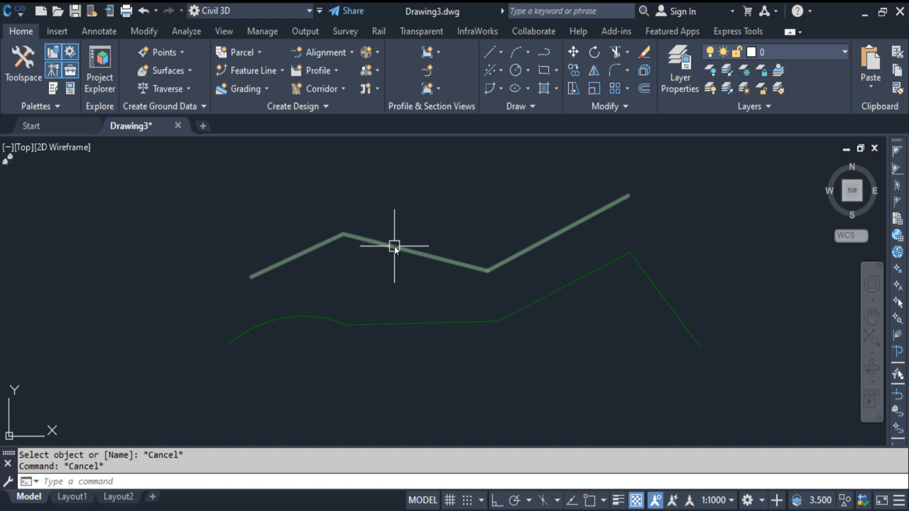
Review the upper feature line's information and statistics in Feature Line Properties, and leave without changes.
left_click(394, 245)
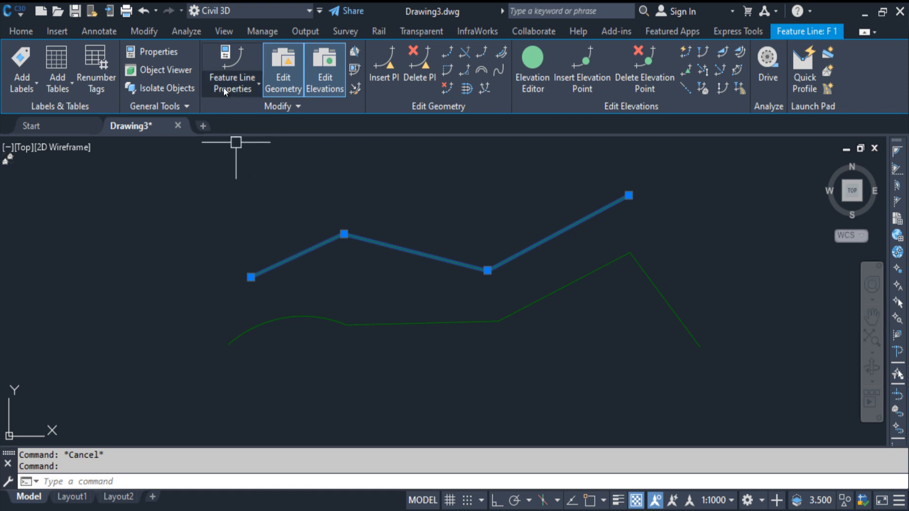
left_click(246, 90)
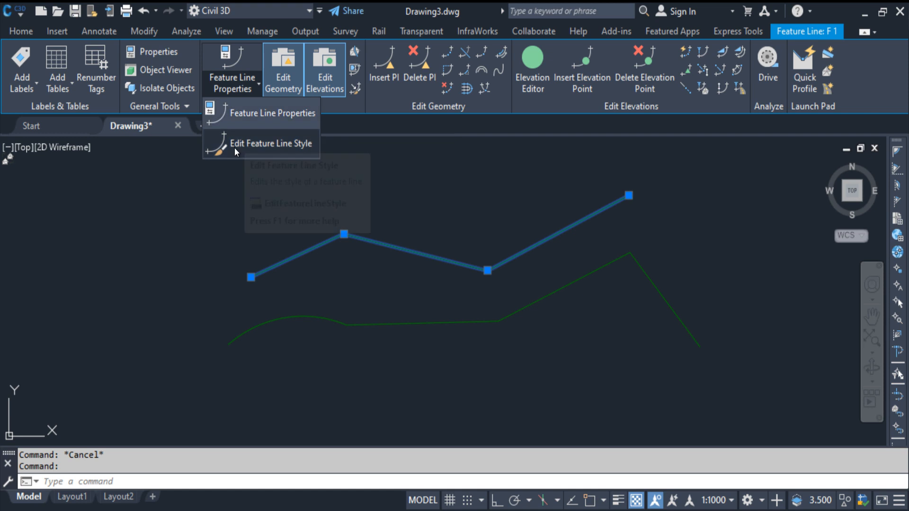
left_click(270, 118)
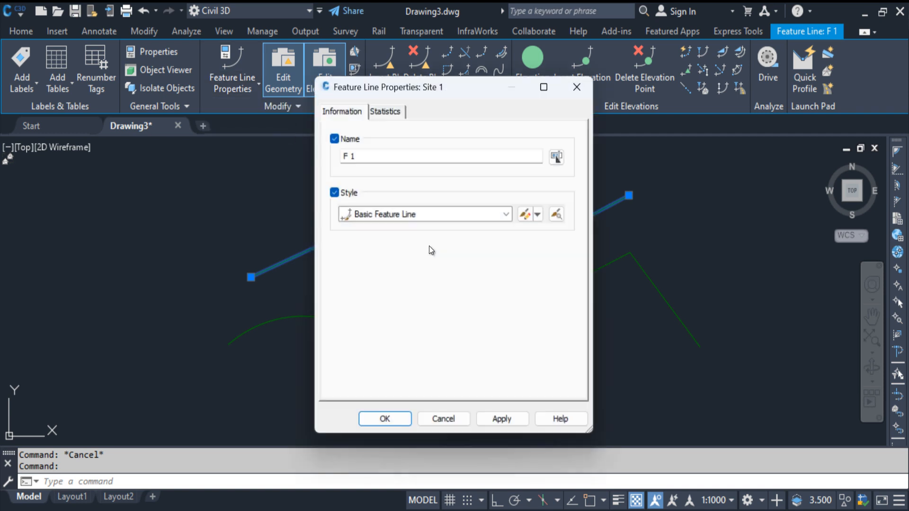
left_click(385, 112)
left_click(346, 111)
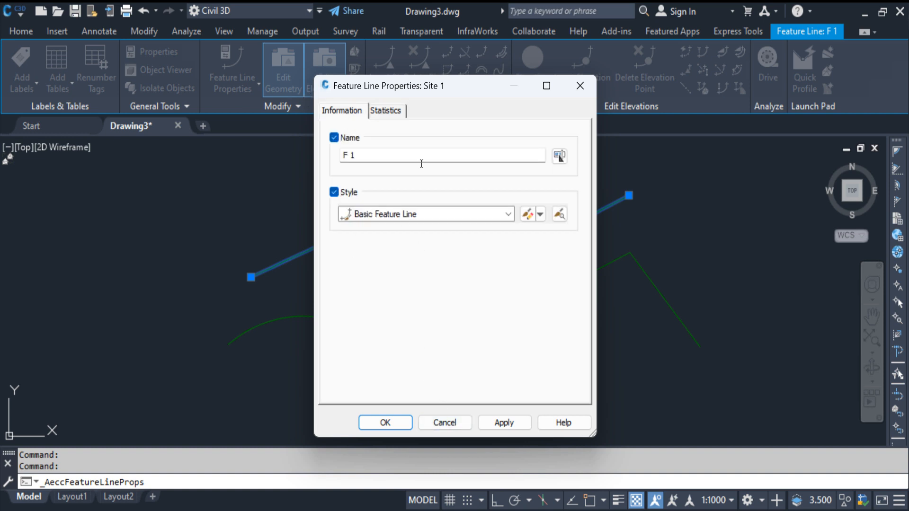
left_click(450, 426)
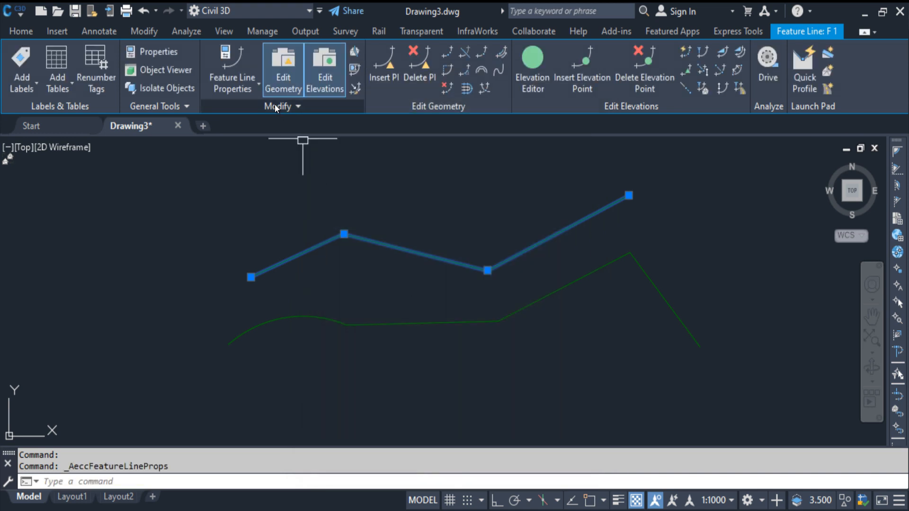
Review the information, profile and section settings of the Basic Feature Line style, and leave without changes.
left_click(245, 95)
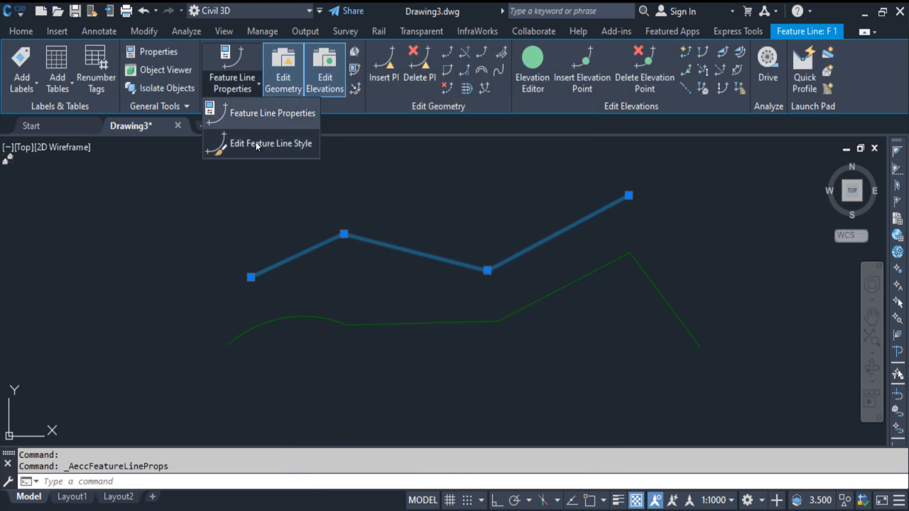
left_click(285, 146)
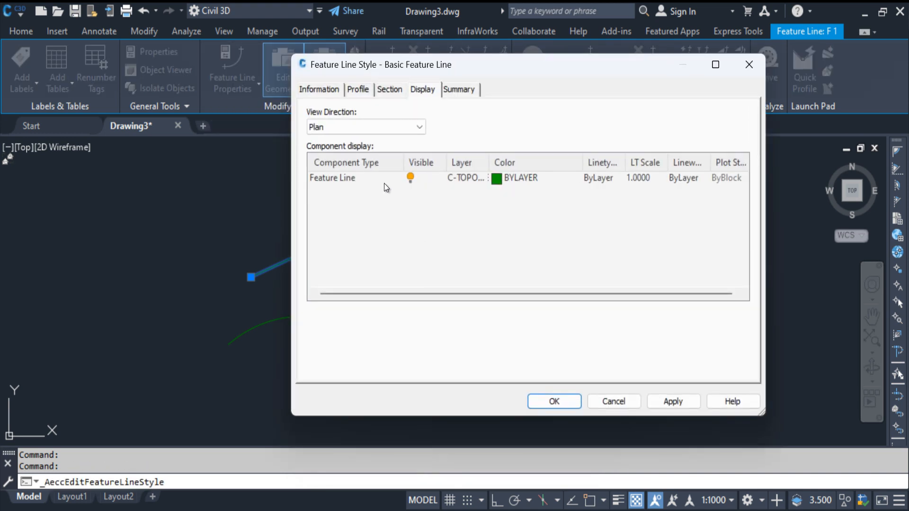
left_click(319, 89)
left_click(358, 89)
left_click(390, 89)
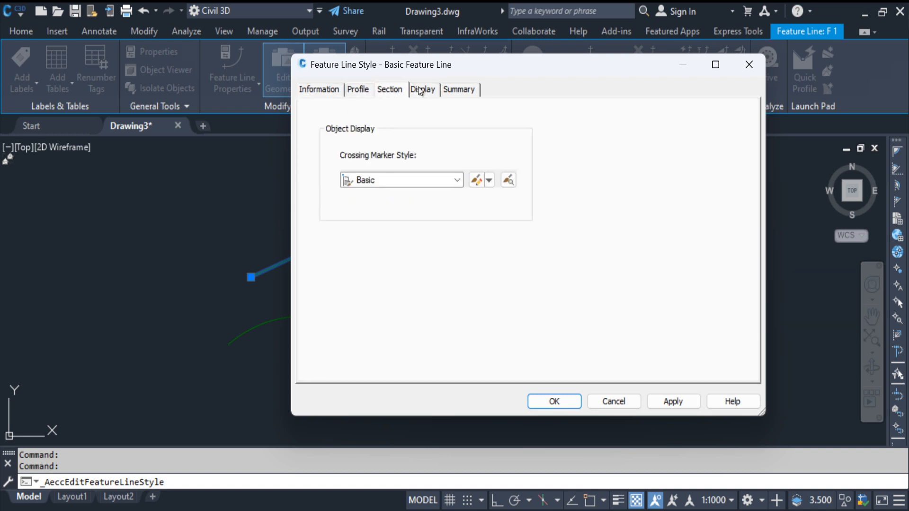
left_click(358, 90)
left_click(614, 402)
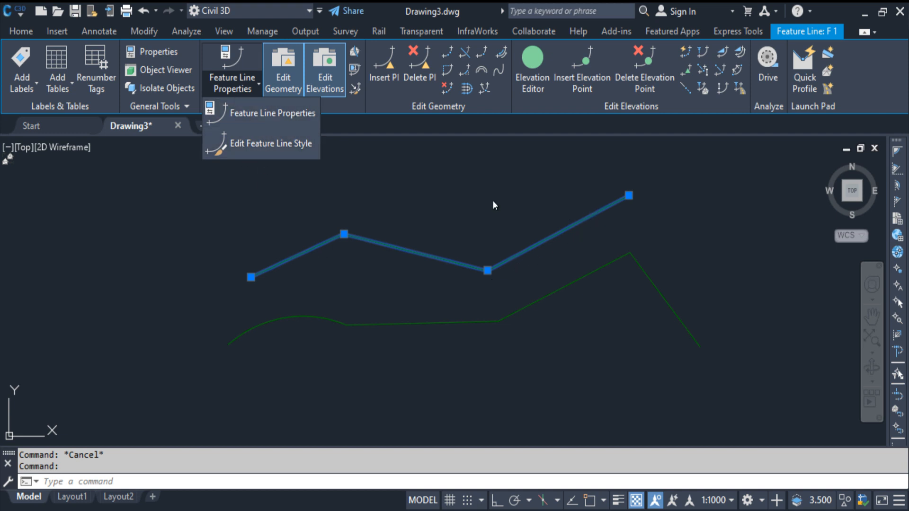
Hide the Edit Geometry and Edit Elevations tools for the selected feature line and show them again.
left_click(280, 78)
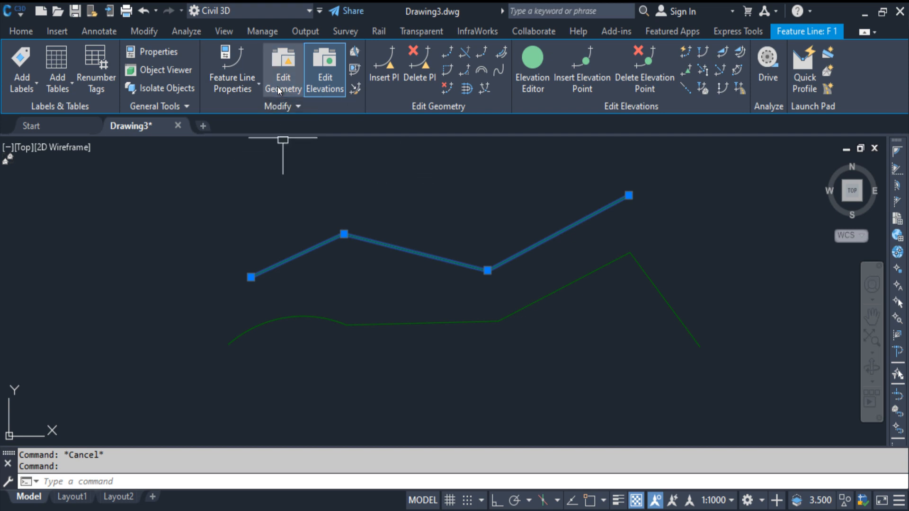
left_click(320, 83)
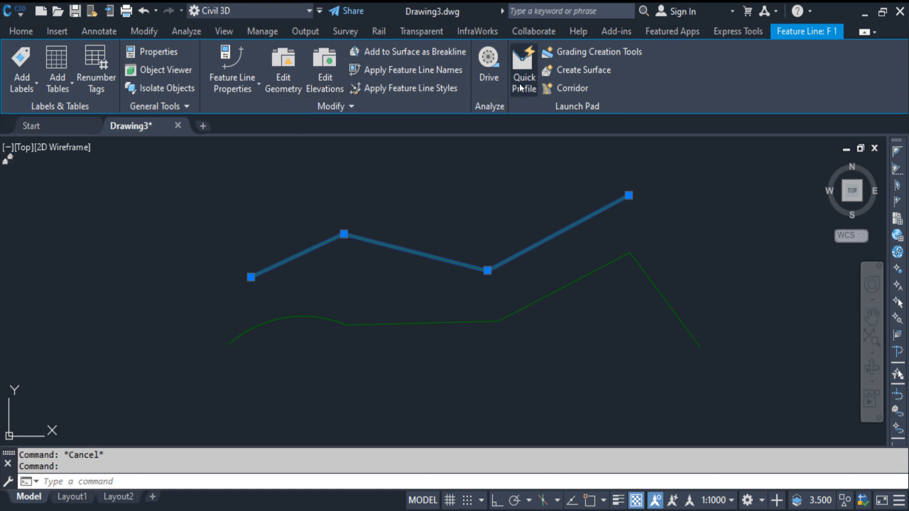
left_click(287, 77)
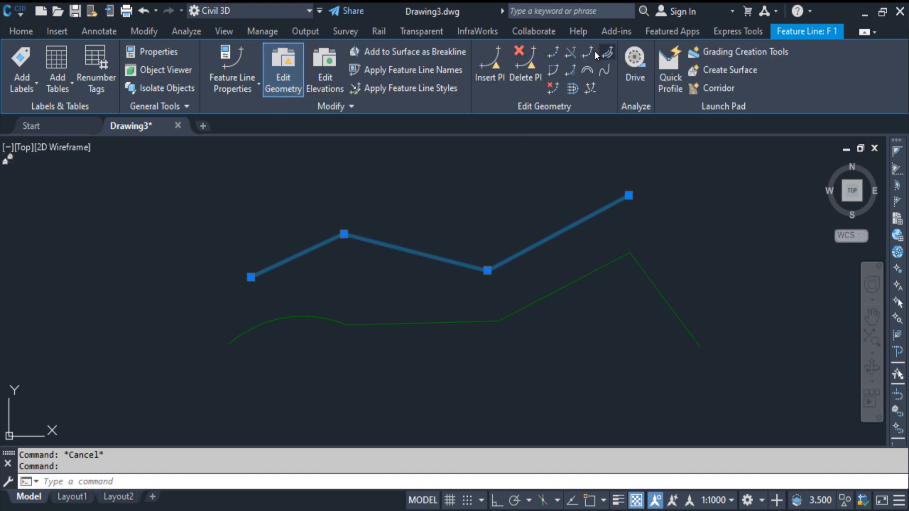
left_click(327, 85)
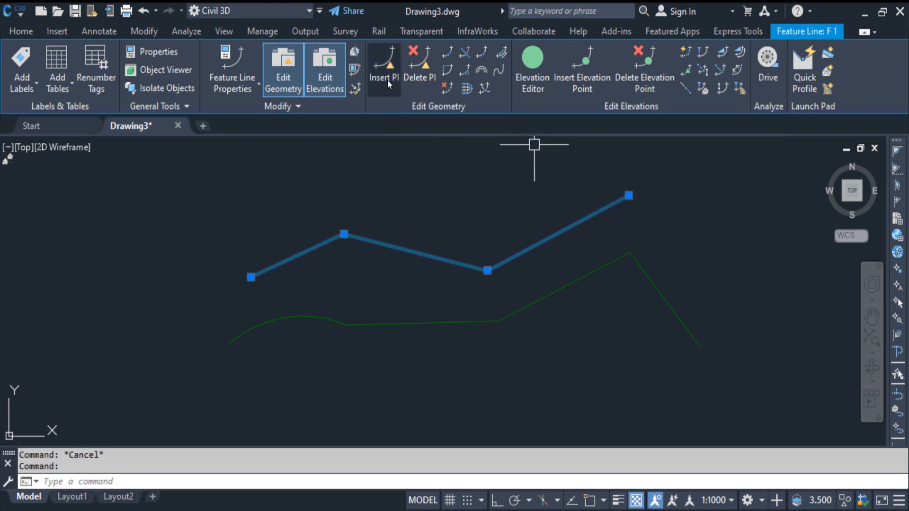
Insert a PI above the first segment of the upper feature line, accepting the default elevation of 1.348.
left_click(388, 80)
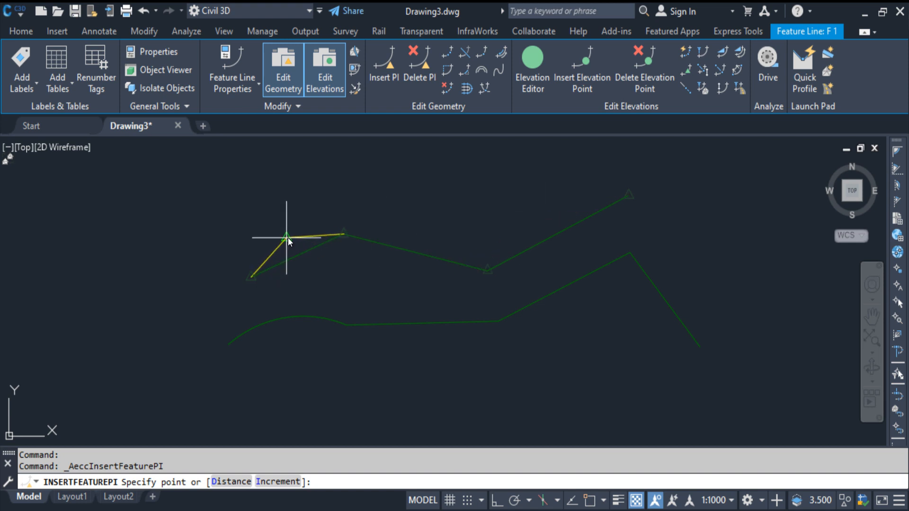
left_click(289, 238)
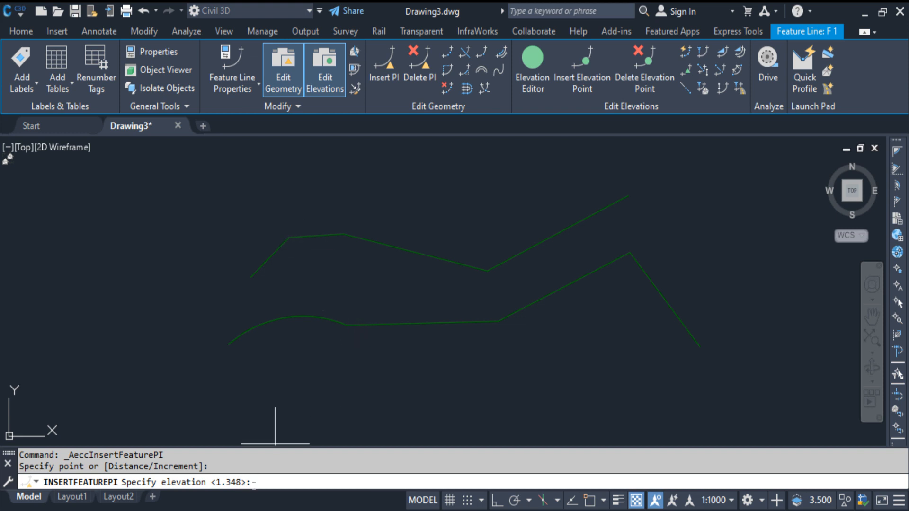
key("Return")
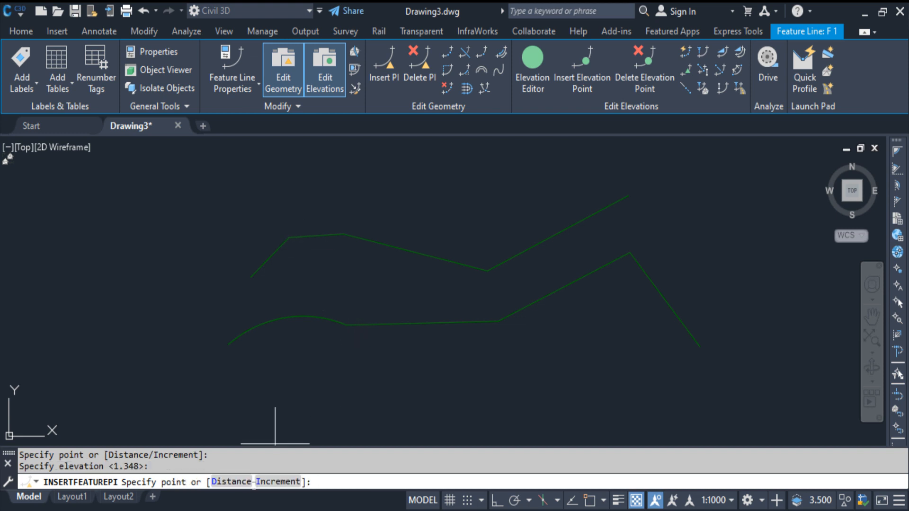
key("Return")
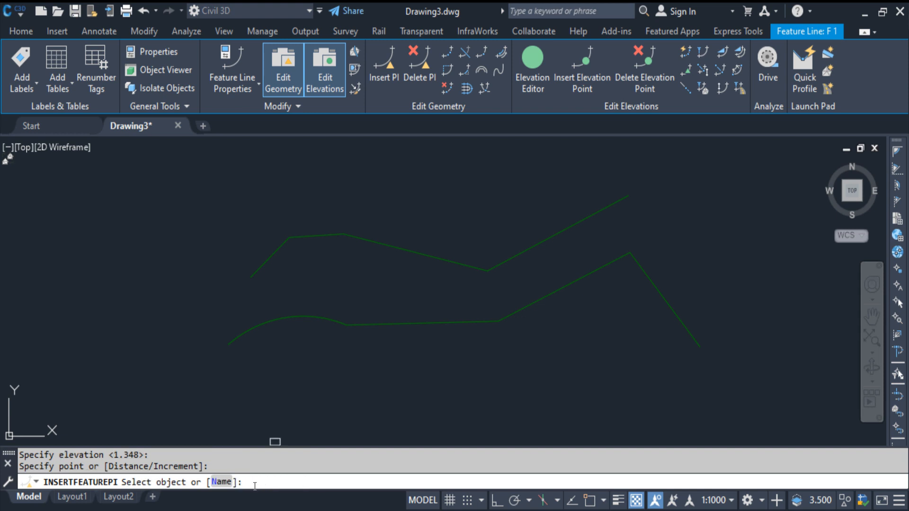
key("Escape")
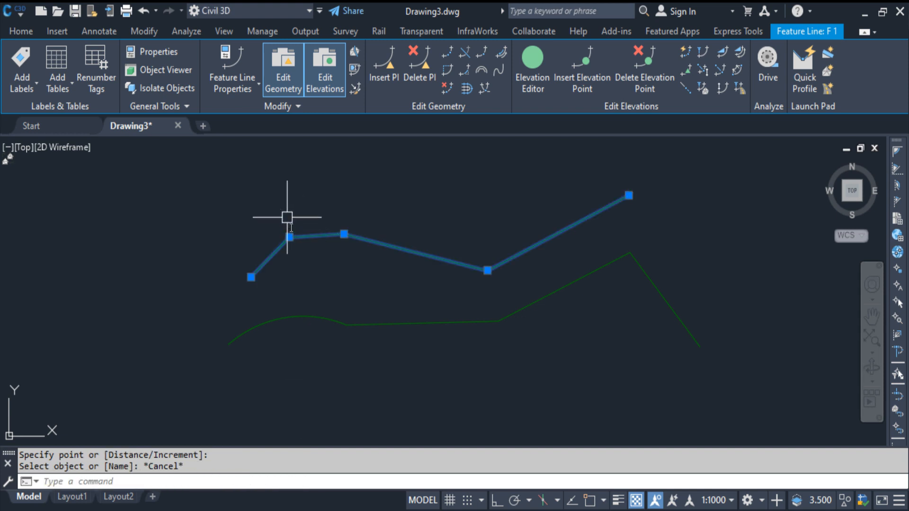
Insert a PI above the middle segment of the upper feature line, accepting the default elevation of 403.467.
left_click(384, 61)
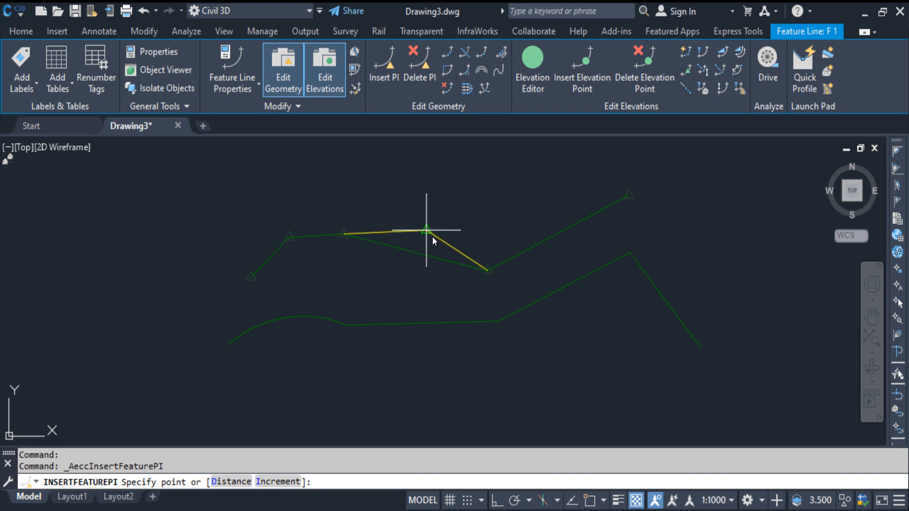
left_click(426, 235)
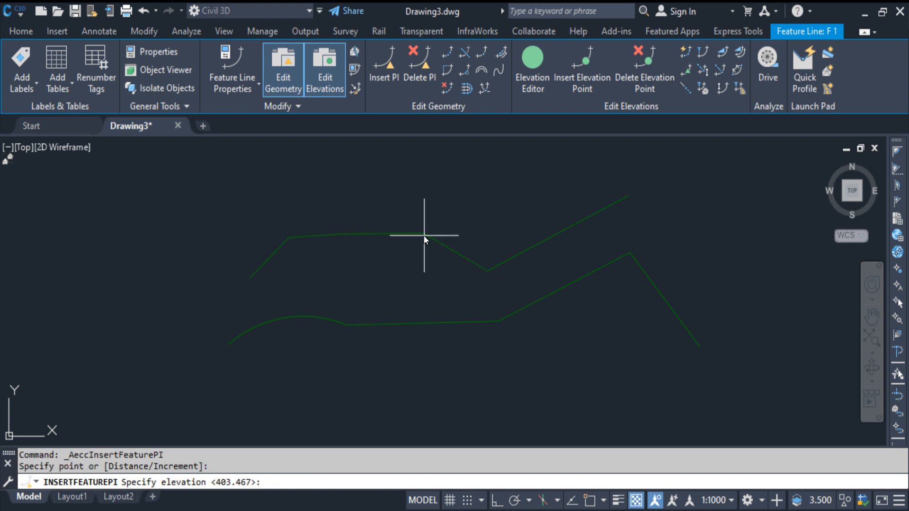
key("Return")
key("Return")
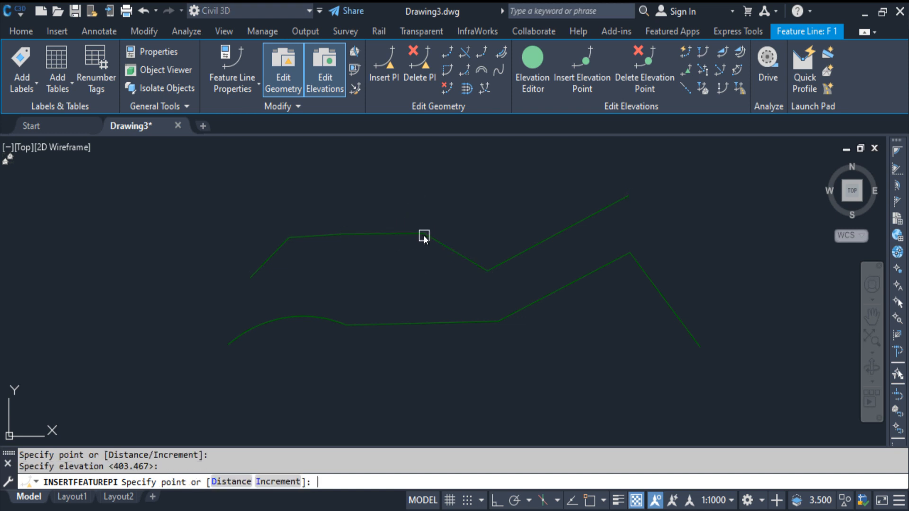
key("Escape")
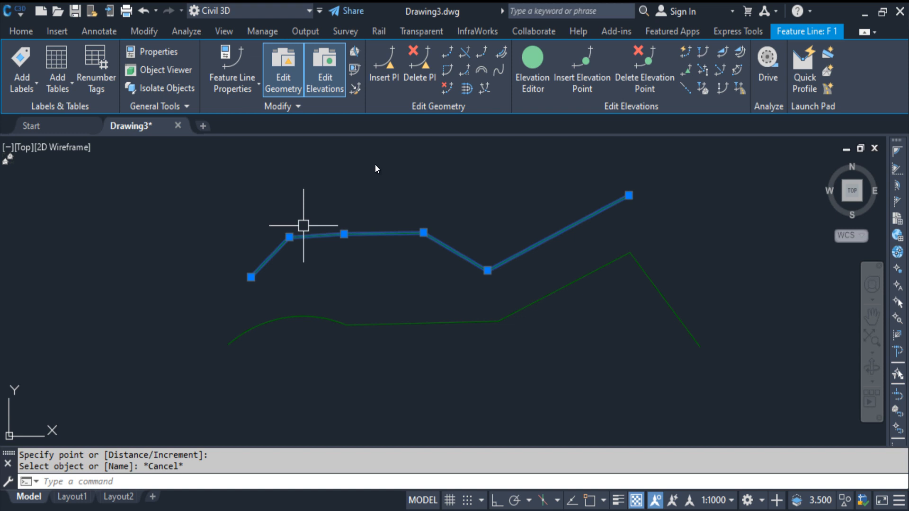
Delete the two added PIs from the first and middle stretches of the upper feature line.
left_click(430, 88)
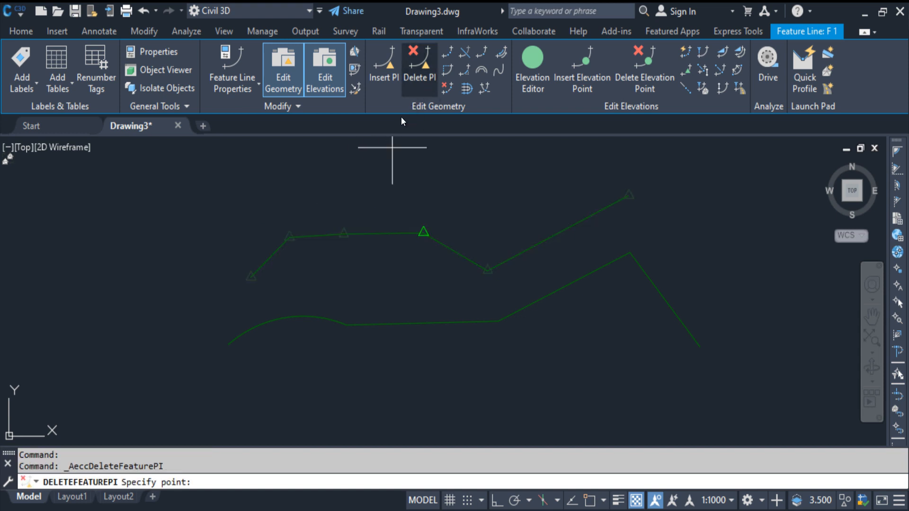
left_click(290, 241)
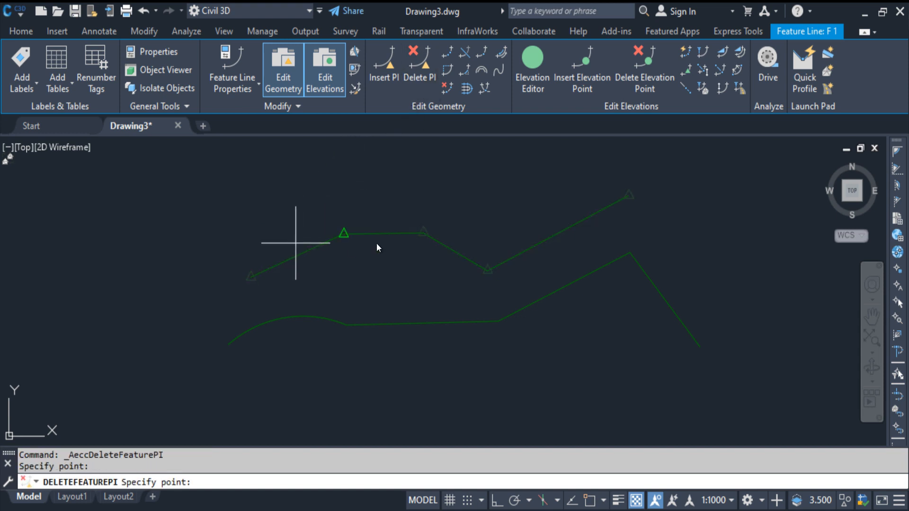
left_click(425, 234)
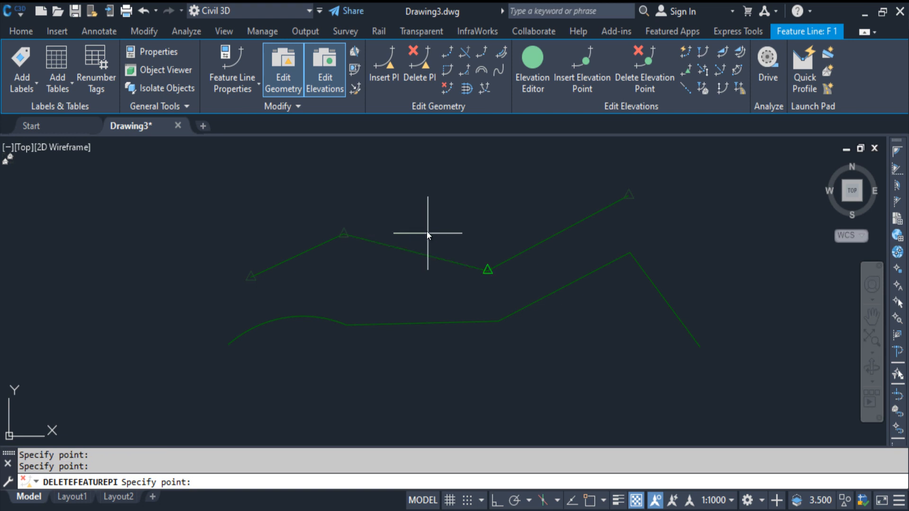
key("Return")
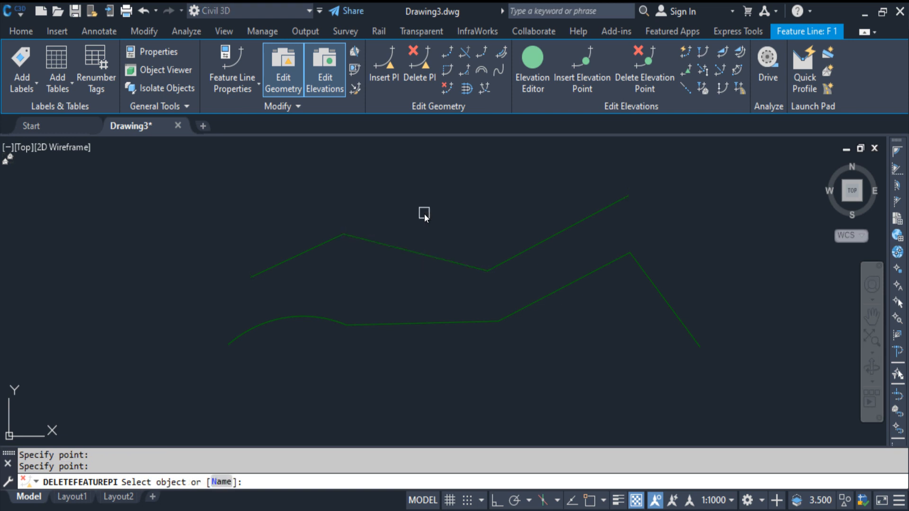
key("Return")
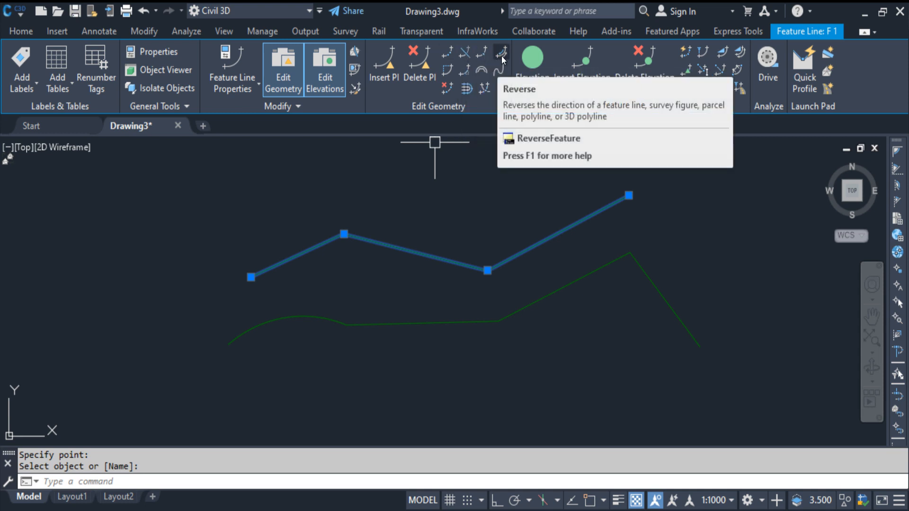
Set the radius of the lower feature line's arc to 29232.007 m with Edit Curve.
left_click(448, 75)
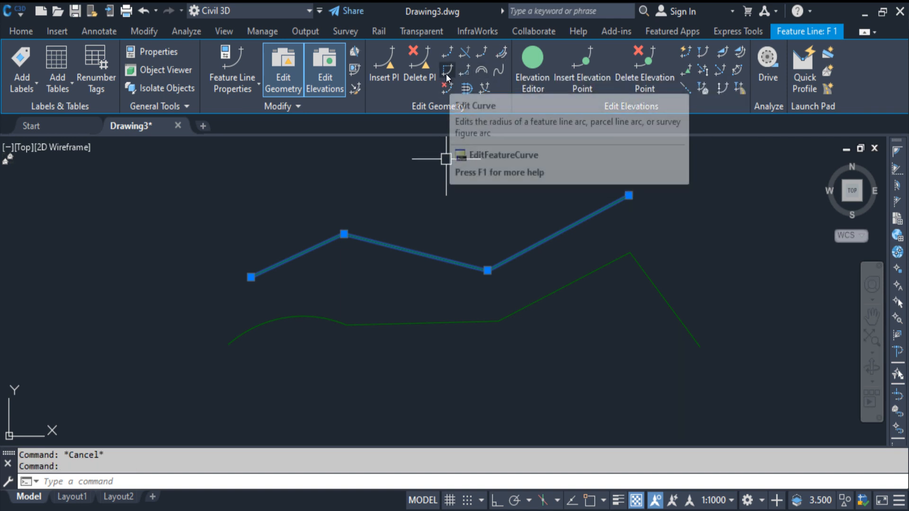
key("Escape")
left_click(323, 316)
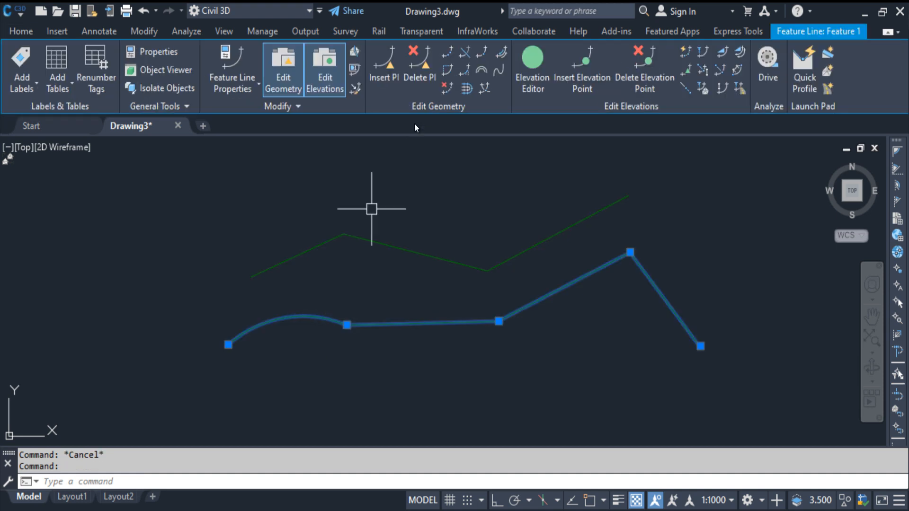
left_click(446, 74)
left_click(321, 320)
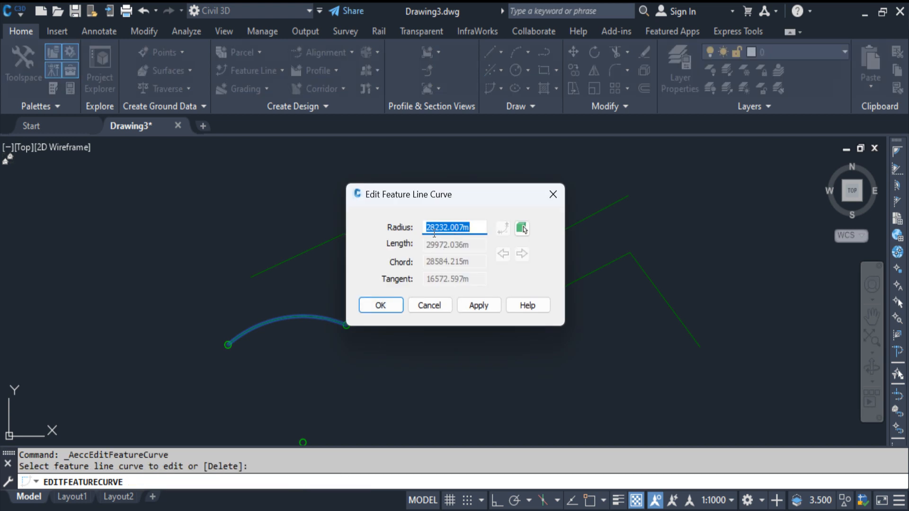
left_click(432, 229)
left_click(379, 305)
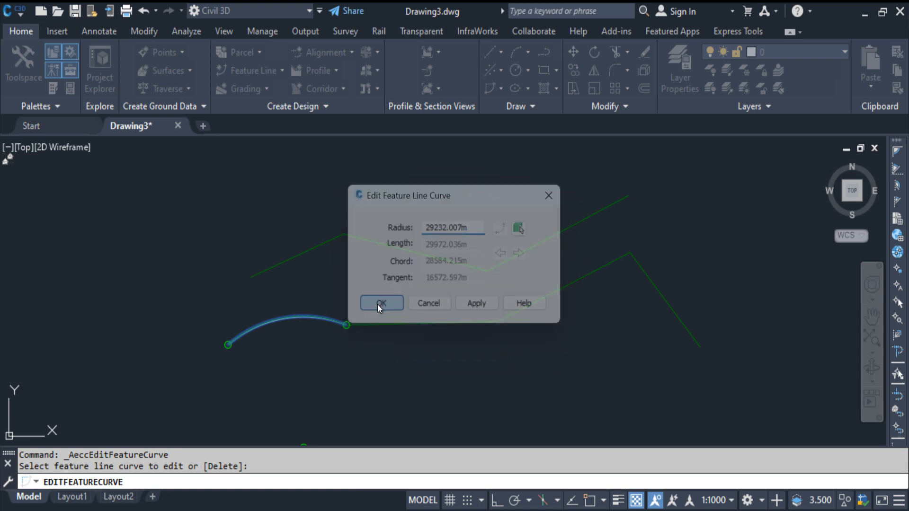
right_click(327, 309)
left_click(346, 319)
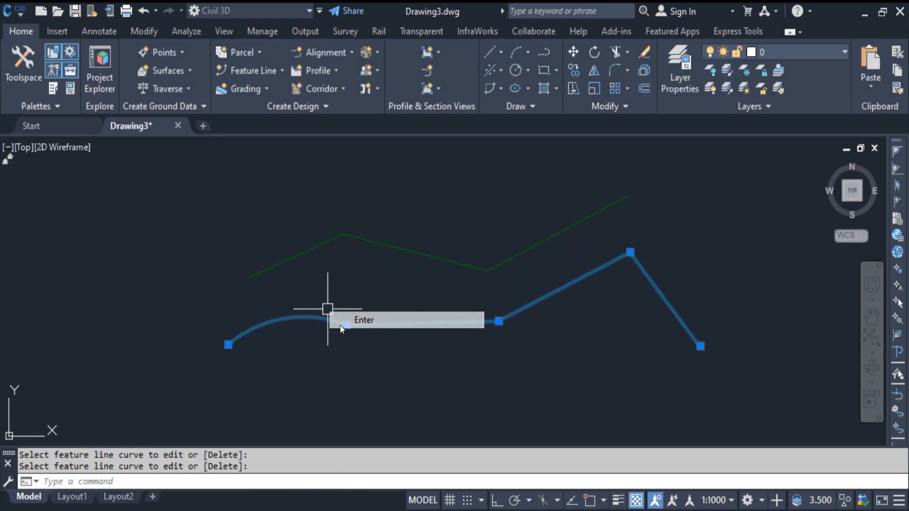
Delete the arc from the lower feature line with Edit Curve's Delete option, and undo the deletion.
key("Escape")
key("Return")
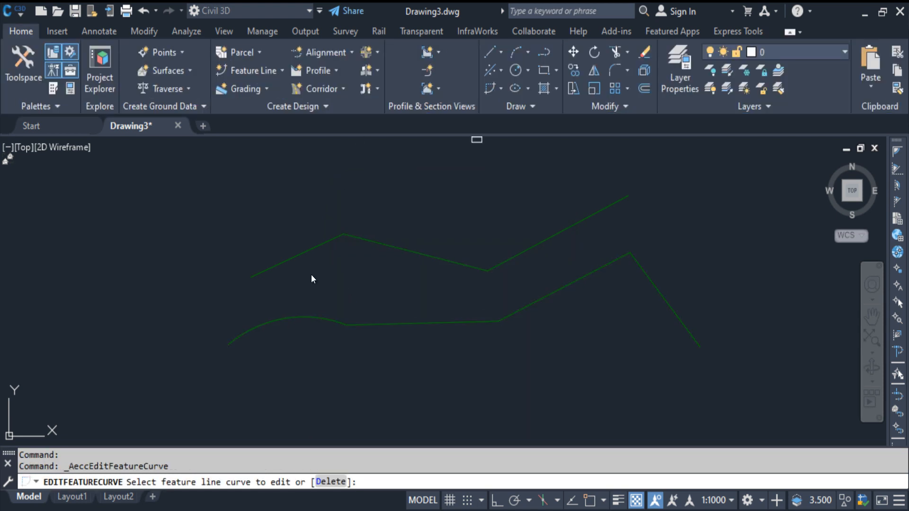
left_click(333, 481)
left_click(275, 321)
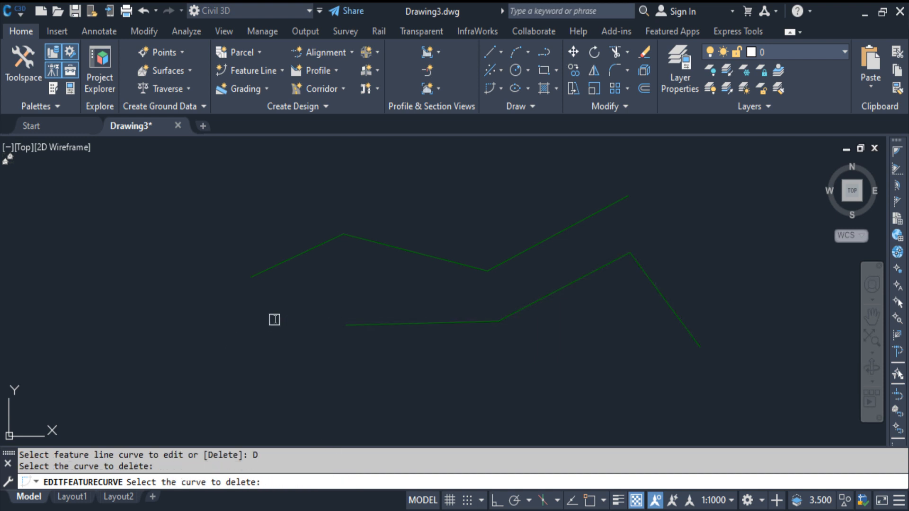
key("Return")
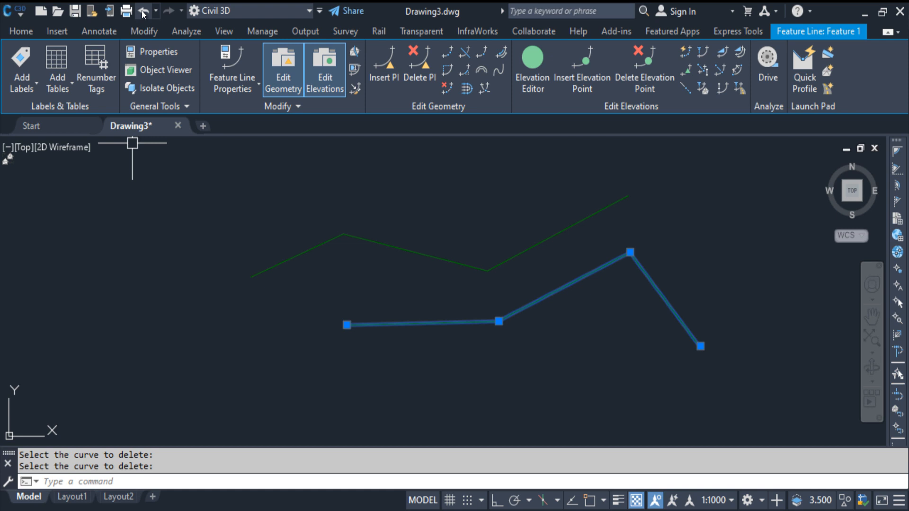
left_click(142, 12)
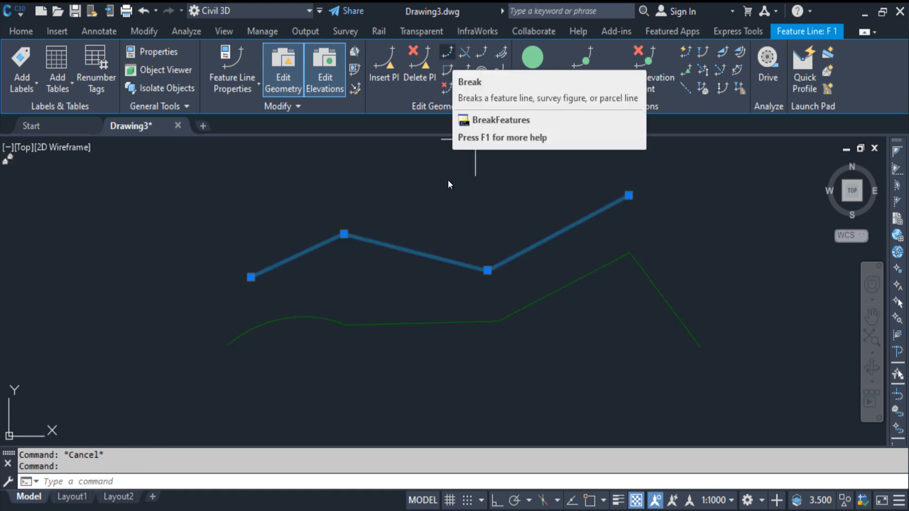
Break the upper feature line's middle segment between two points to leave a short gap, and undo the break.
left_click(445, 56)
left_click(399, 247)
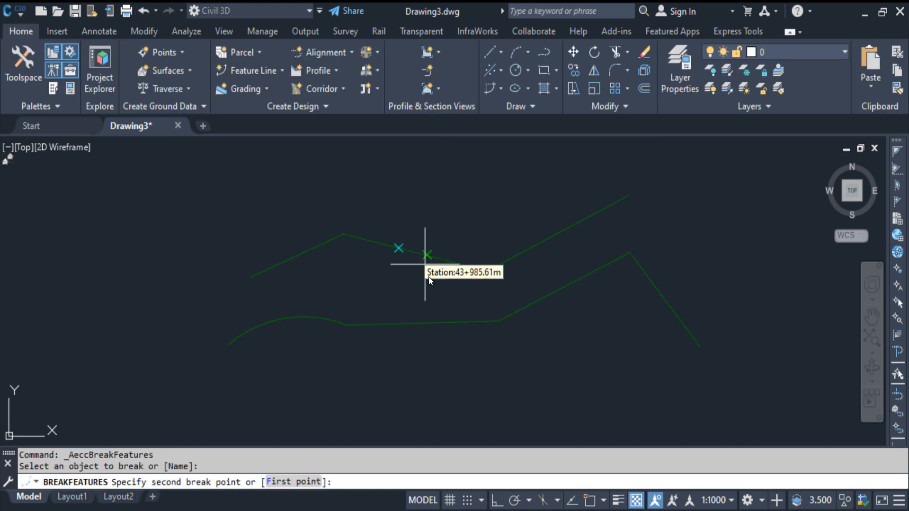
left_click(417, 297)
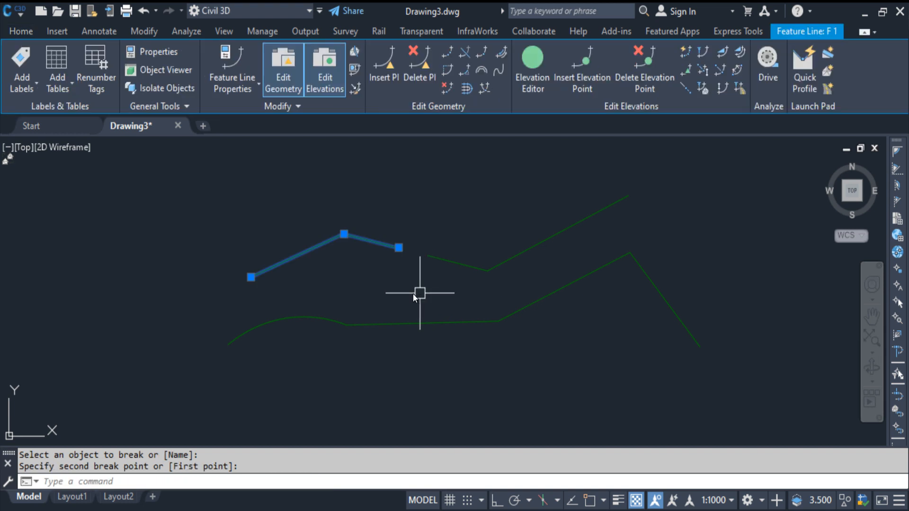
key("Escape")
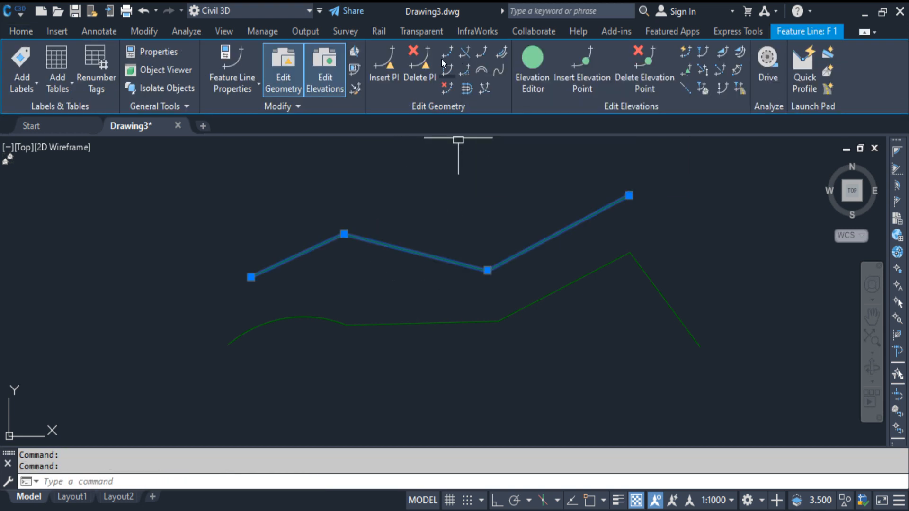
left_click(465, 50)
key("Escape")
key("Escape")
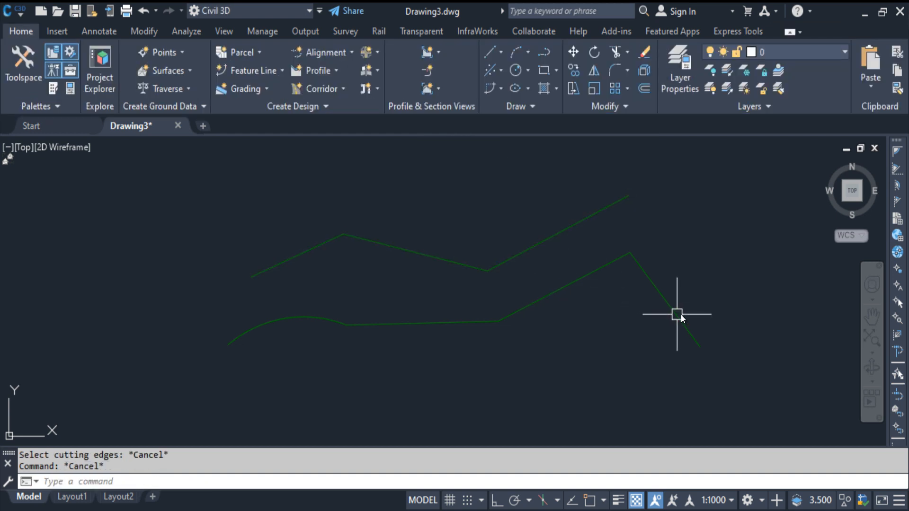
Stretch the free end of the lower feature line's last straight segment upward so it crosses the upper feature line.
left_click(694, 336)
left_click(701, 345)
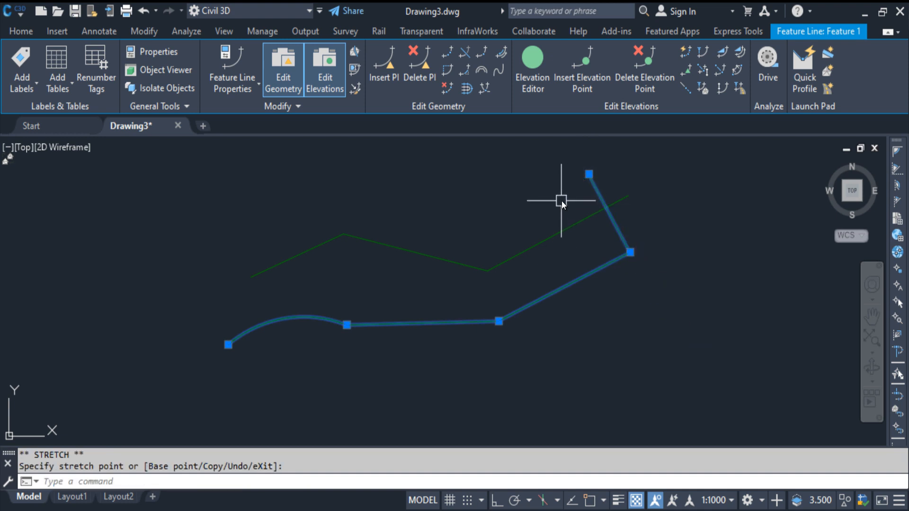
key("Escape")
Try to trim the crossing feature lines with the standard TRIM command.
type("tr")
key("Return")
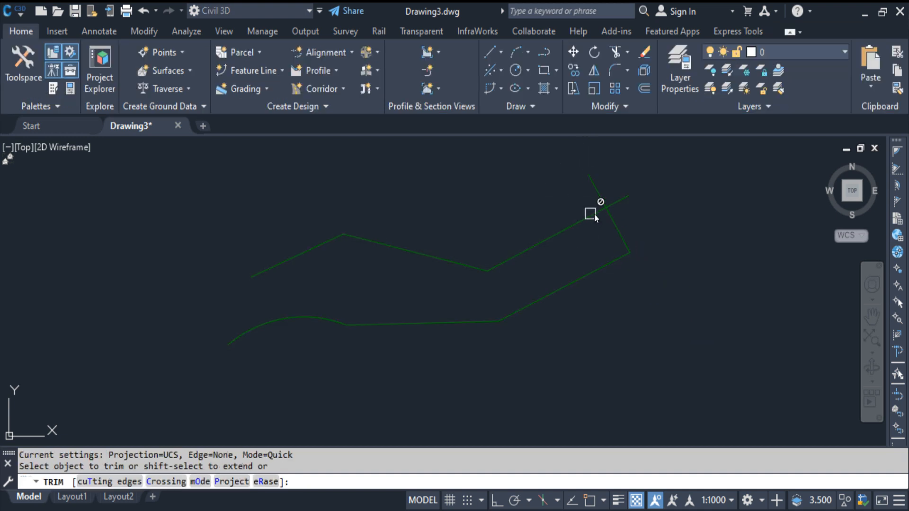
key("Escape")
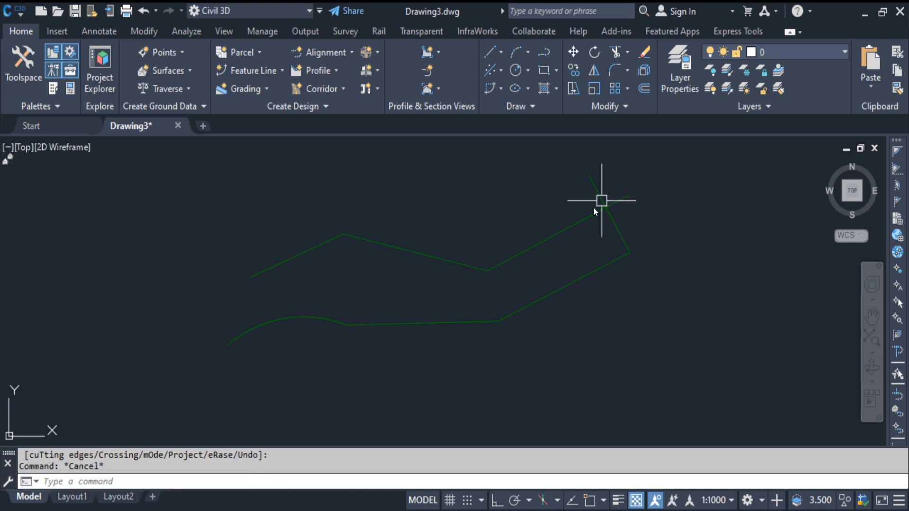
Trim the upper feature line's overhanging end with the feature line Trim tool, using the lower feature line as cutting edge.
left_click(586, 217)
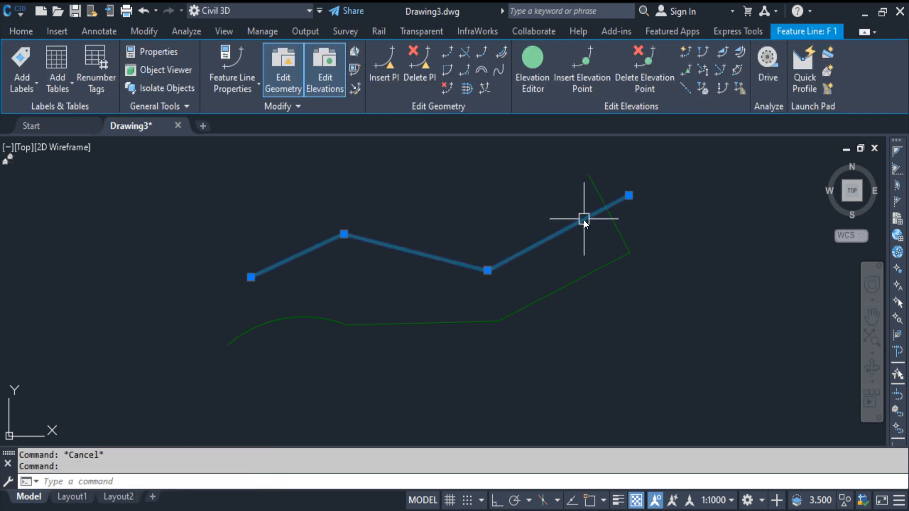
left_click(466, 50)
left_click(612, 223)
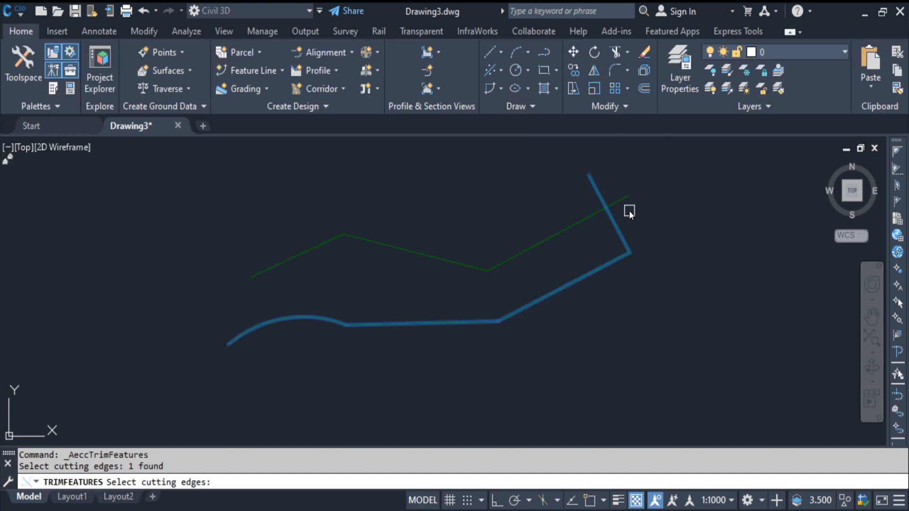
key("Return")
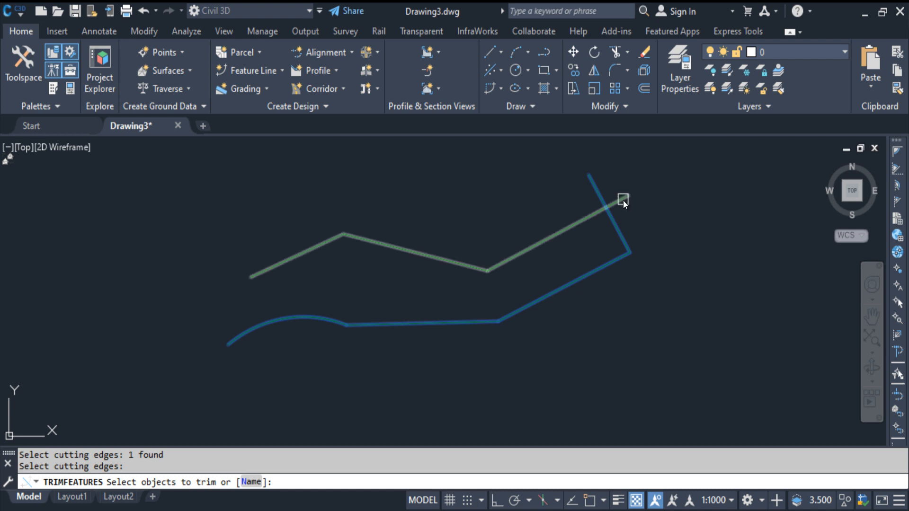
left_click(623, 200)
key("Escape")
Undo the feature line trim and the stretch of the lower feature line's endpoint.
key("ctrl+z")
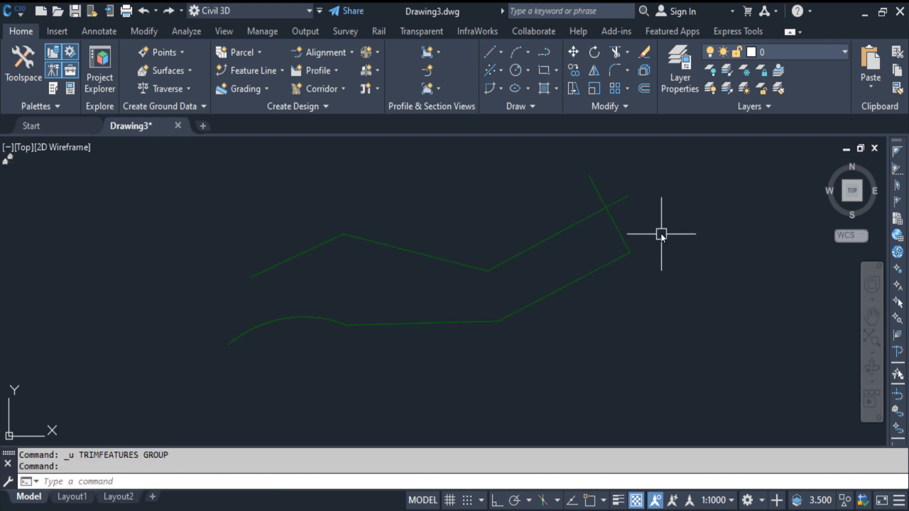
key("ctrl+z")
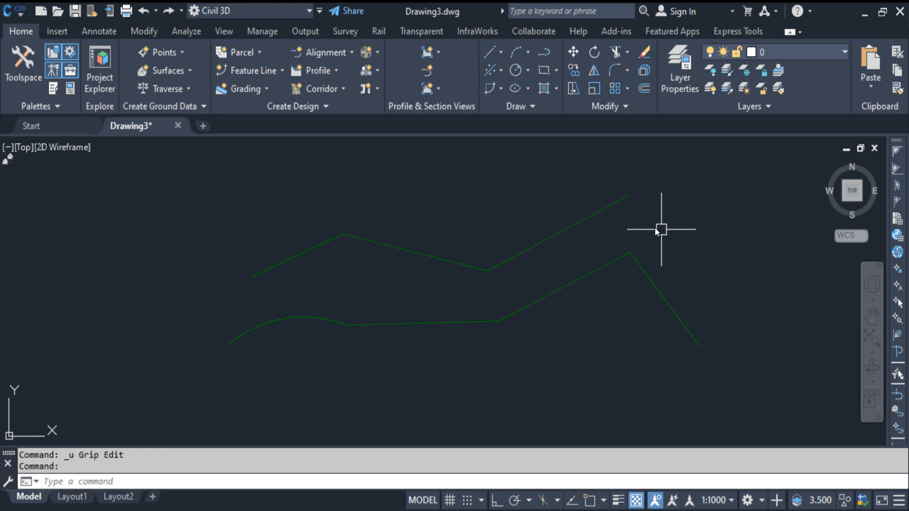
Open the Elevation Editor for the upper feature line and review its station, elevation, length and grade columns.
left_click(566, 218)
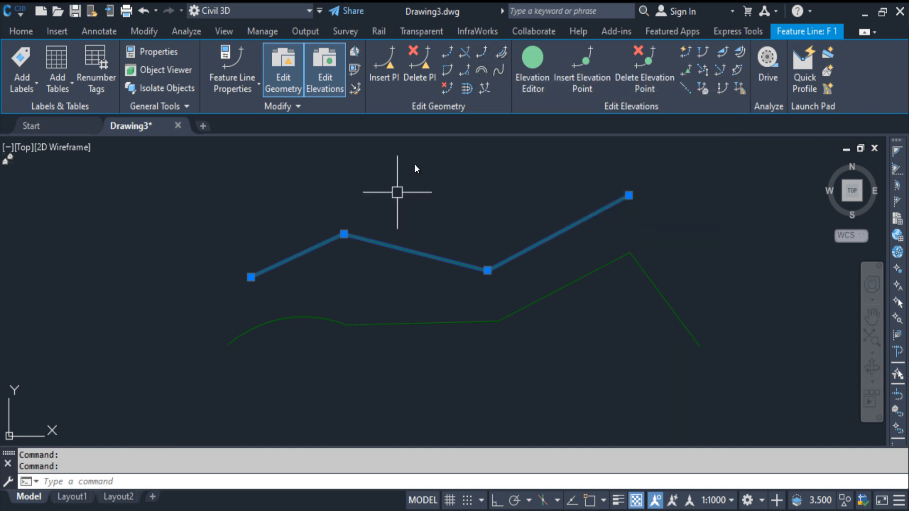
left_click(415, 254)
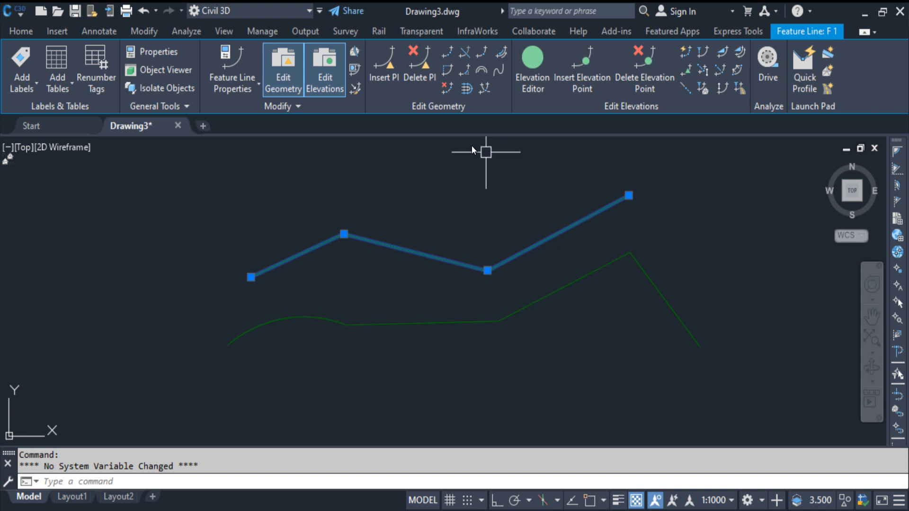
left_click(539, 60)
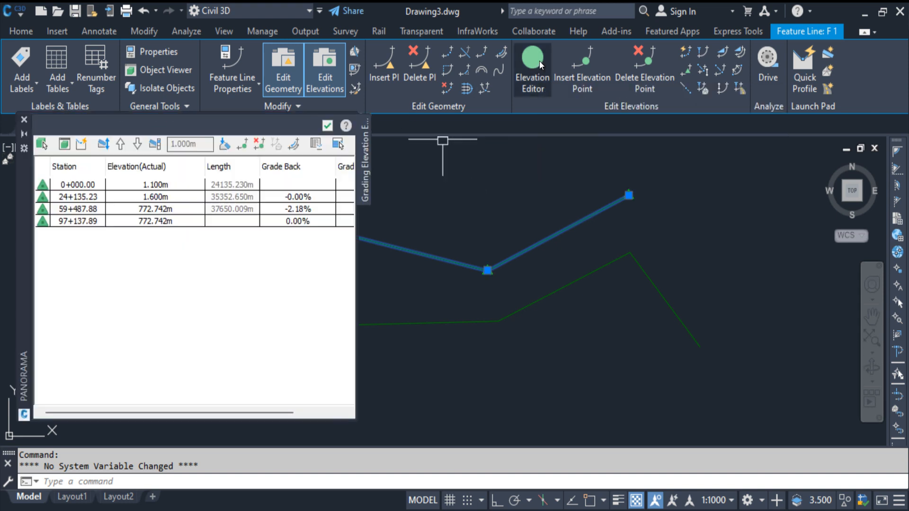
left_click(88, 184)
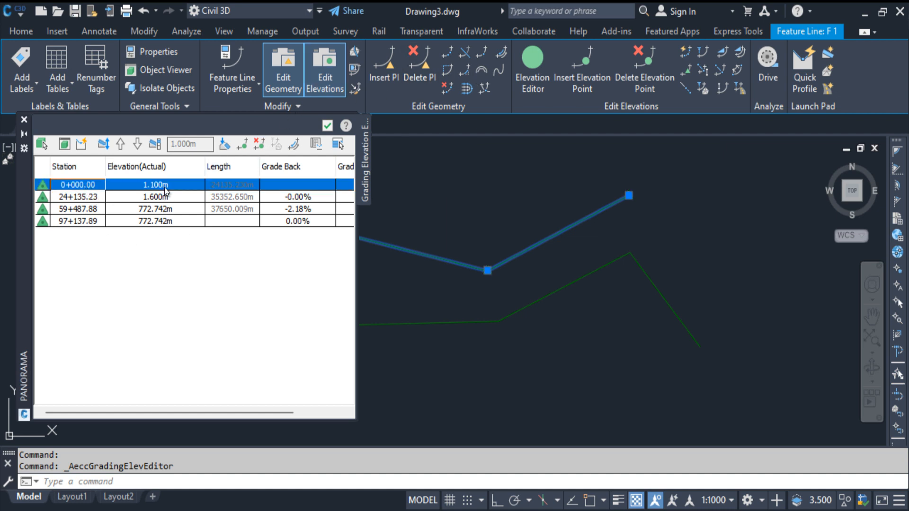
left_click_drag(357, 211, 545, 243)
right_click(183, 167)
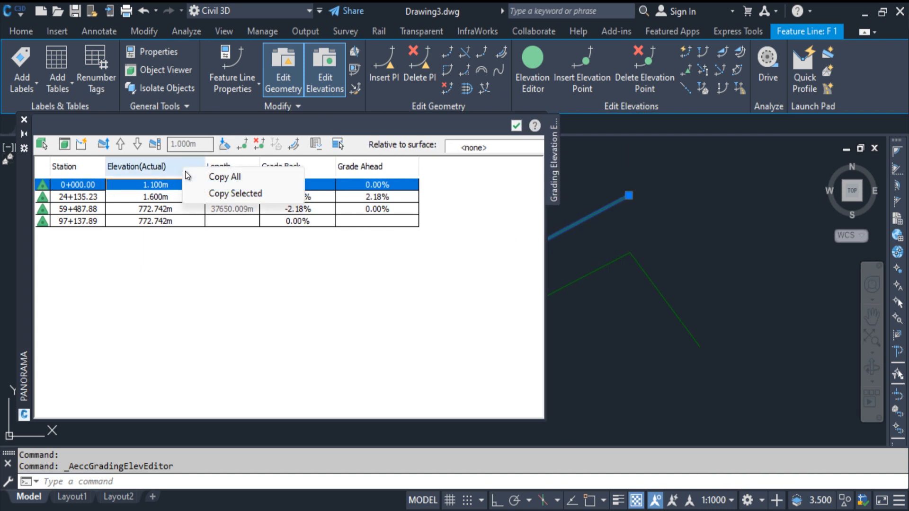
left_click(247, 193)
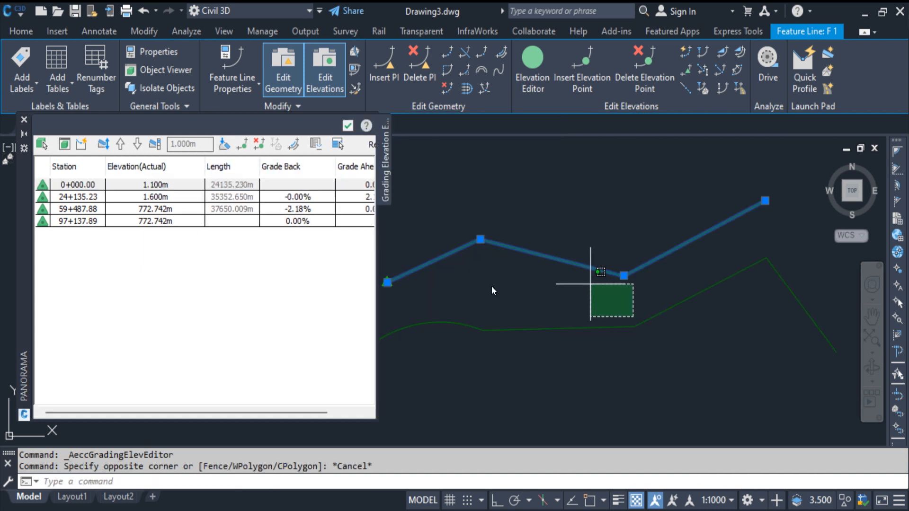
key("Escape")
left_click(447, 260)
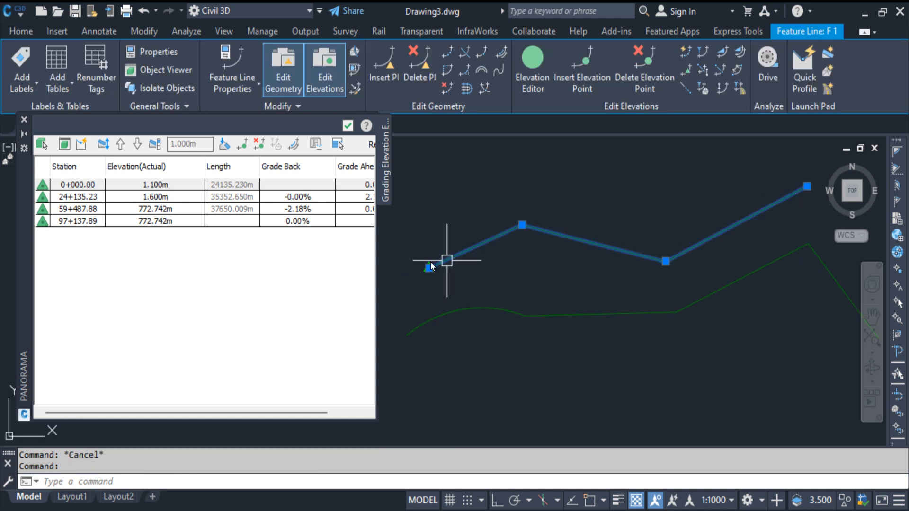
Set the upper feature line's elevation to 1.1 m at station 0+000.00 and 1.2 m at station 59+487.88.
left_click(154, 184)
type("1.1")
key("Return")
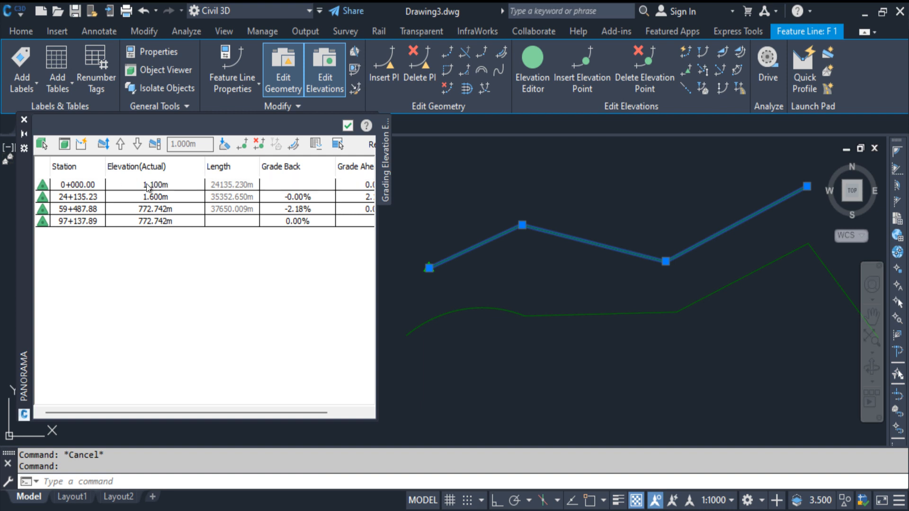
left_click(158, 198)
left_click(155, 209)
left_click(155, 209)
type("1.2")
key("Return")
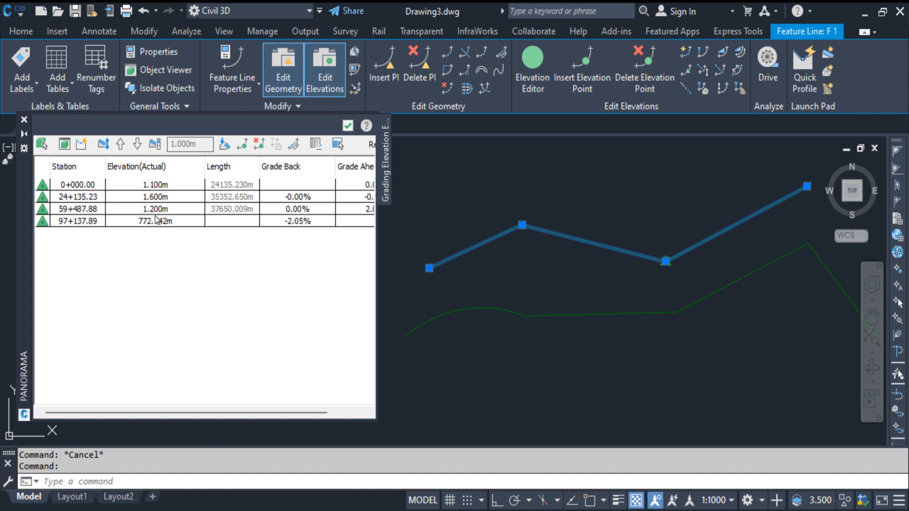
Set the elevation of the upper feature line's last vertex, station 97+137.89, to 1.3 m.
double_click(157, 222)
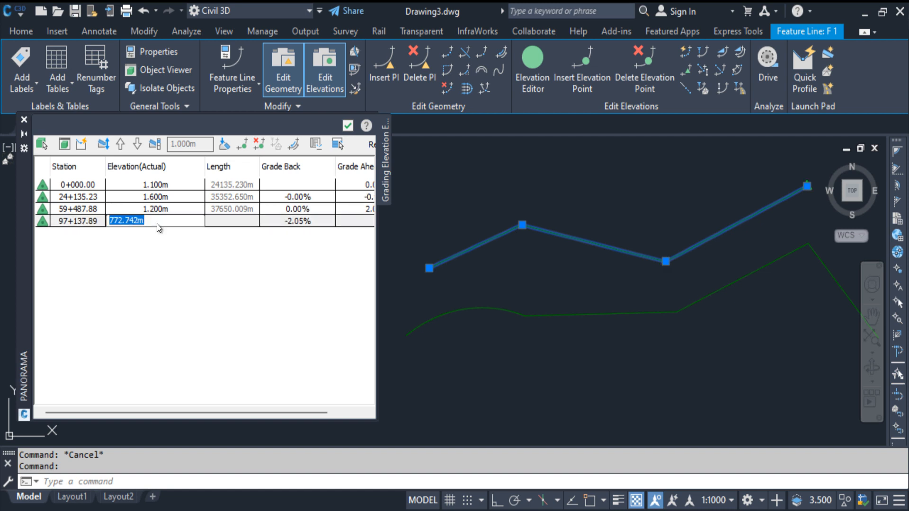
left_click(138, 228)
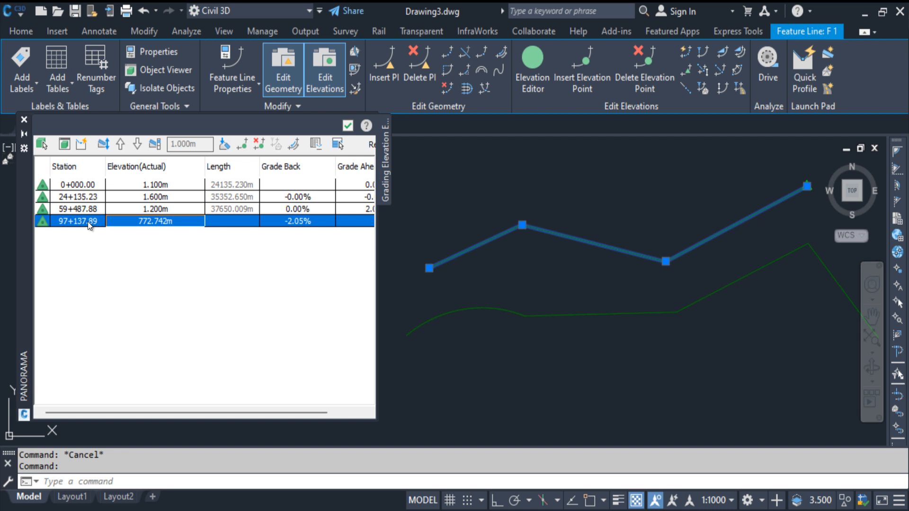
scroll(703, 211, "up", 3)
scroll(678, 243, "down", 5)
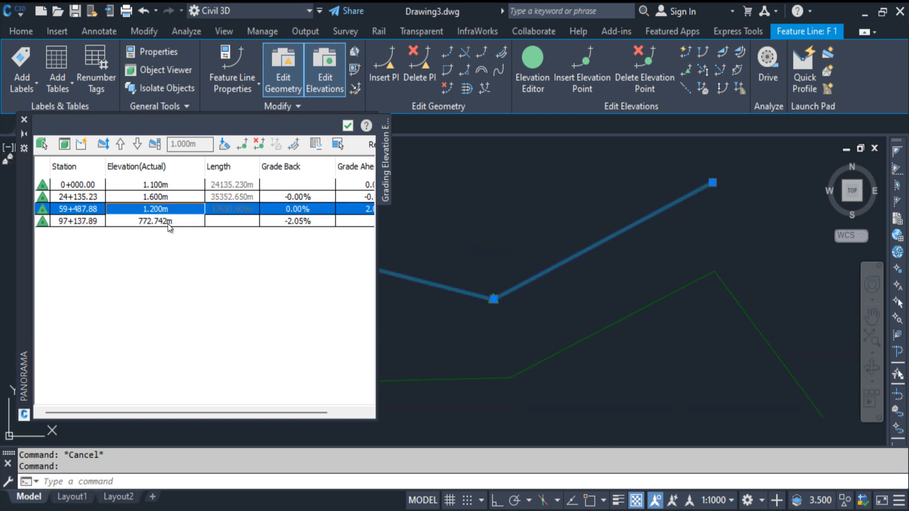
left_click(168, 224)
left_click(169, 223)
type("1.3")
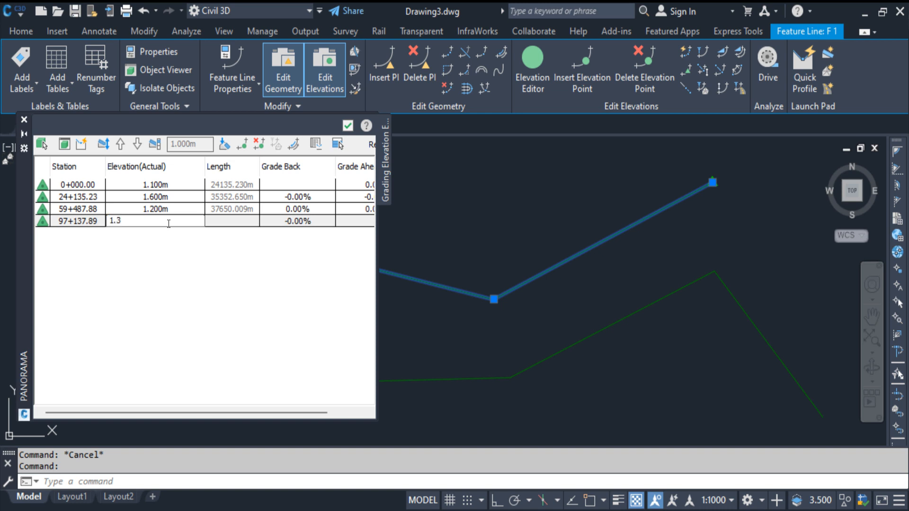
key("Return")
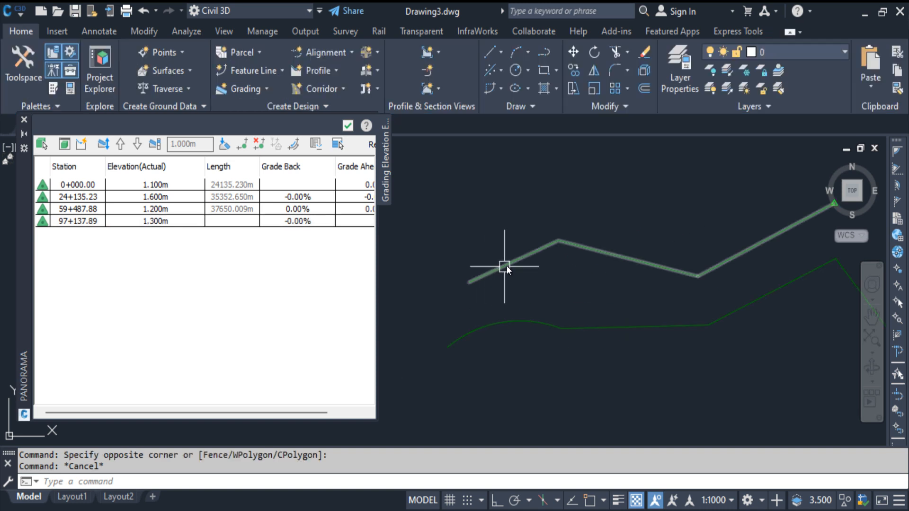
Stretch the upper feature line's two interior vertices so the line runs nearly straight, and undo both stretches.
left_click(506, 266)
middle_click_drag(658, 275, 635, 266)
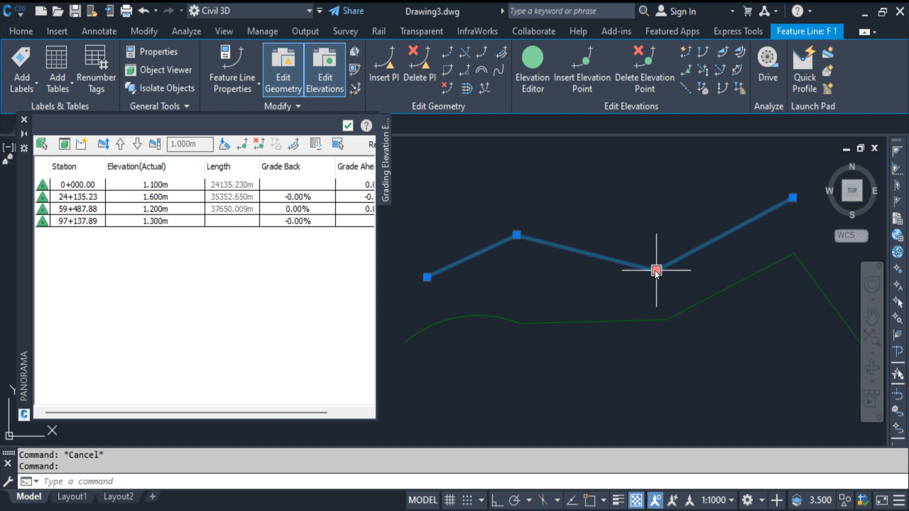
left_click(654, 271)
left_click(652, 225)
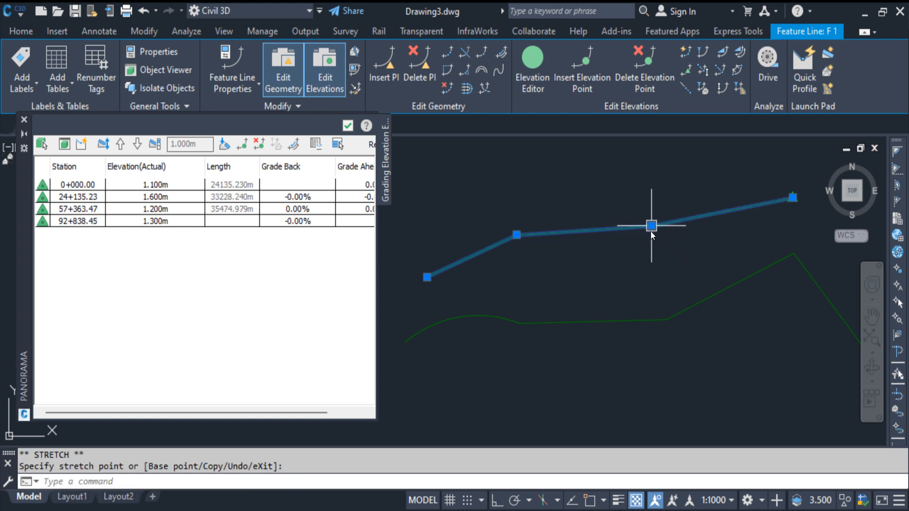
left_click(516, 235)
left_click(527, 252)
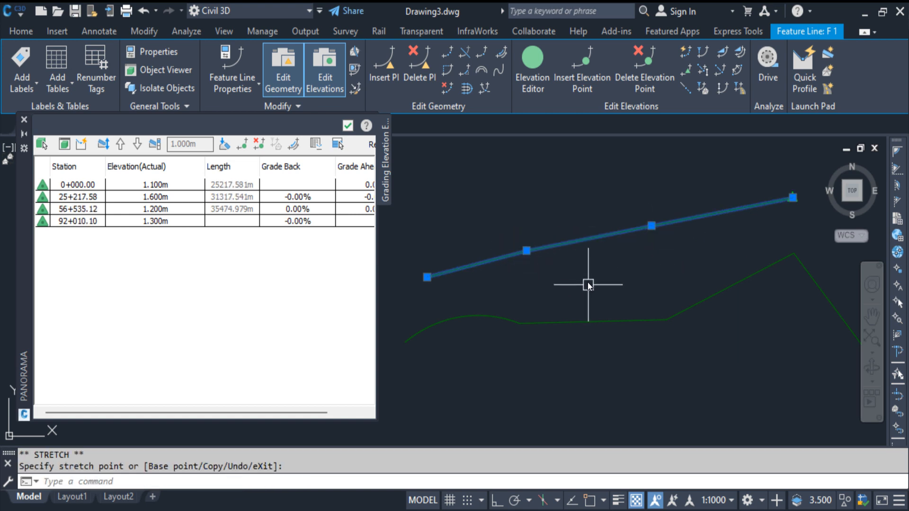
key("ctrl+z")
Insert an elevation point near the middle of the upper feature line's first segment, accepting the default elevation of 1.333 m.
left_click(581, 252)
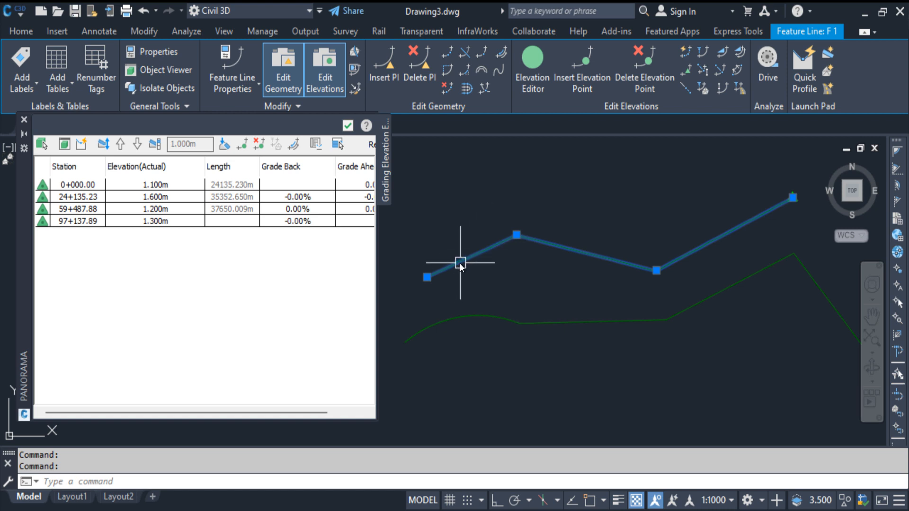
left_click(587, 86)
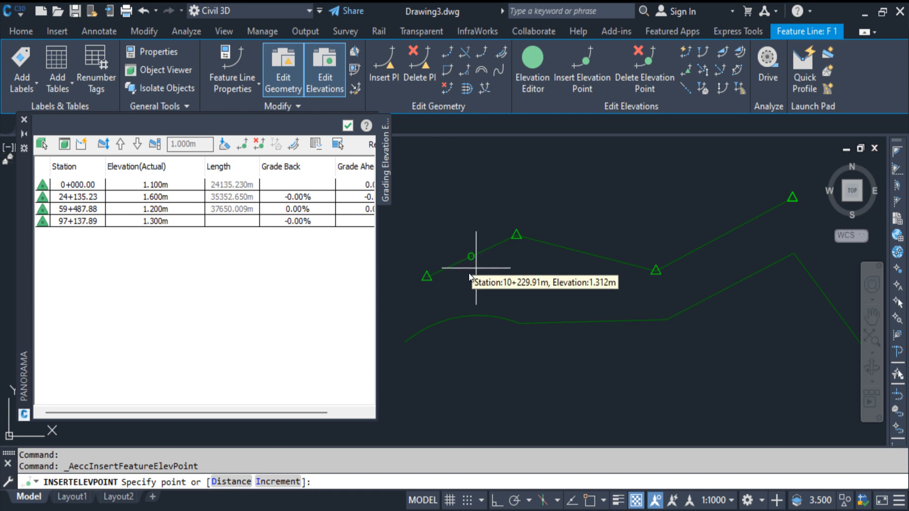
left_click(469, 258)
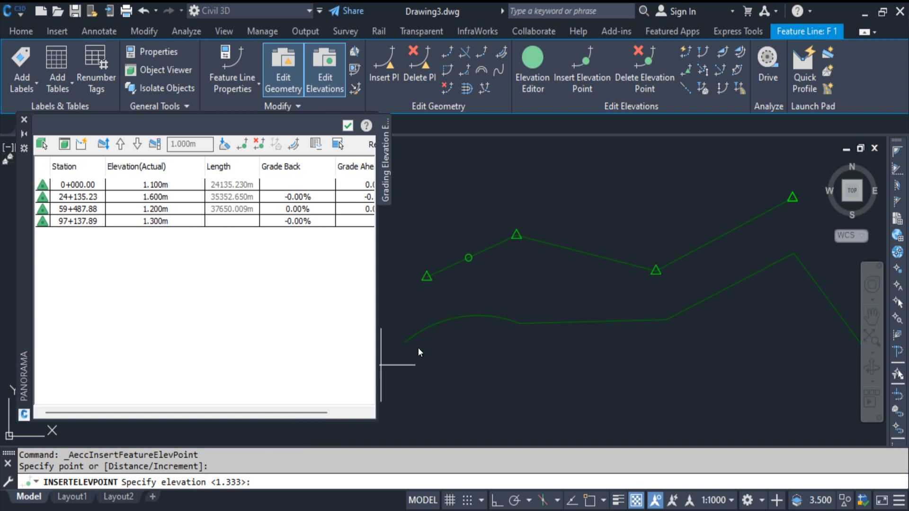
key("Return")
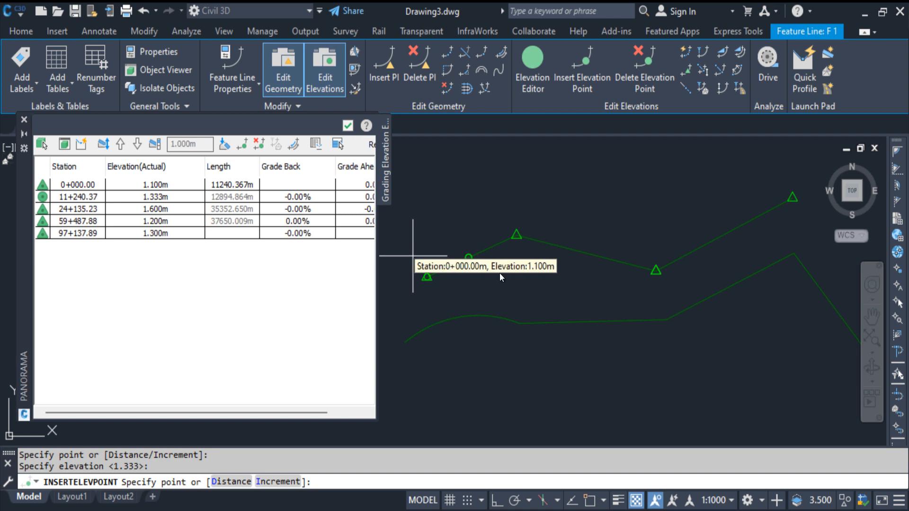
key("Return")
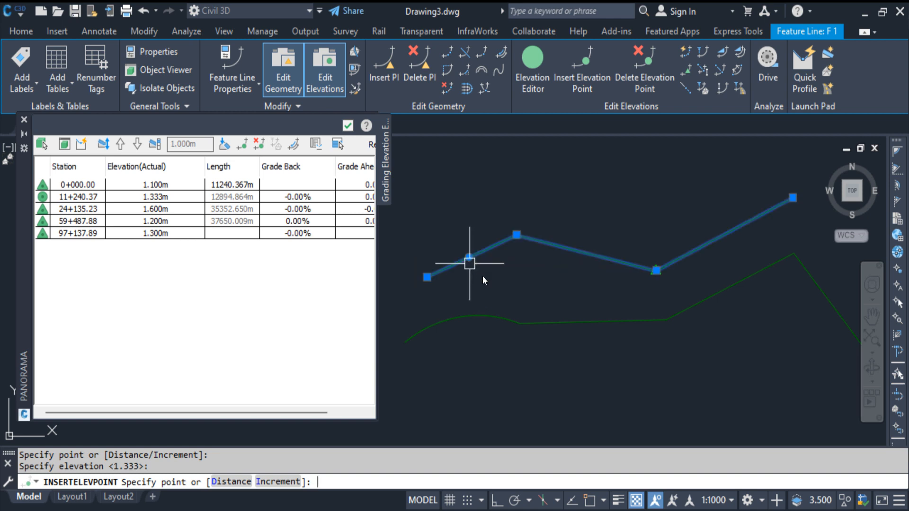
key("Escape")
Slide the inserted elevation point along the first segment to about station 12+219.53.
left_click(458, 263)
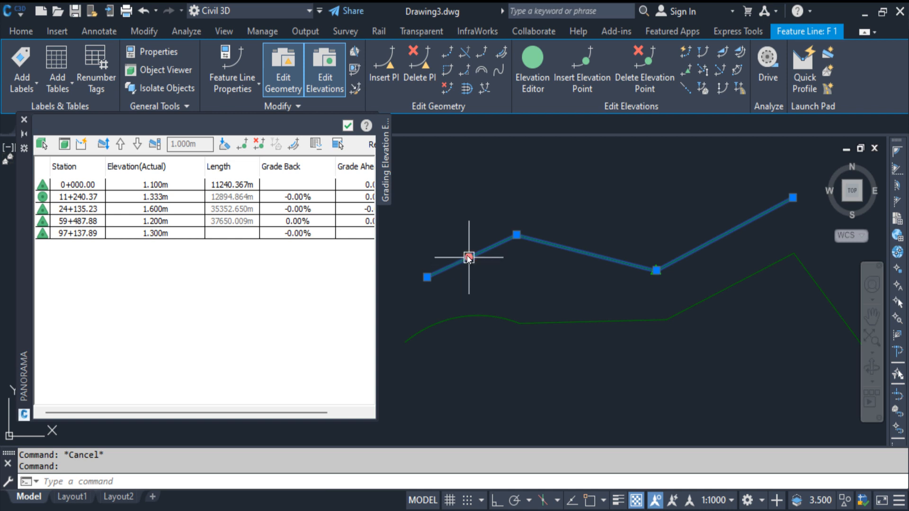
left_click(468, 258)
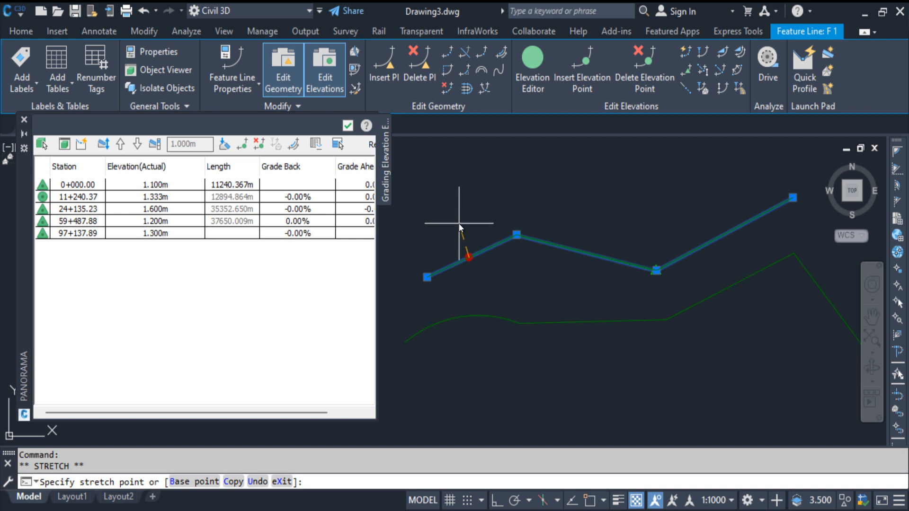
key("Escape")
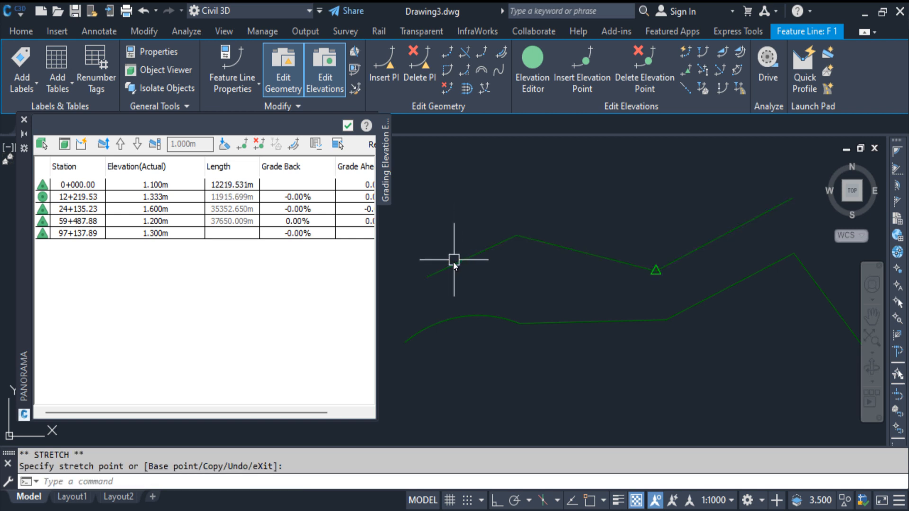
Delete the elevation point inserted on the upper feature line's first segment.
left_click(454, 265)
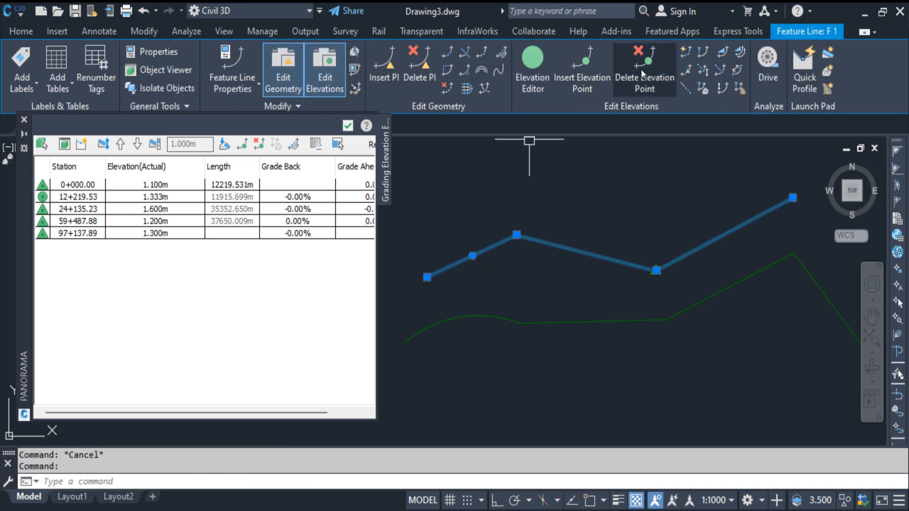
left_click(641, 70)
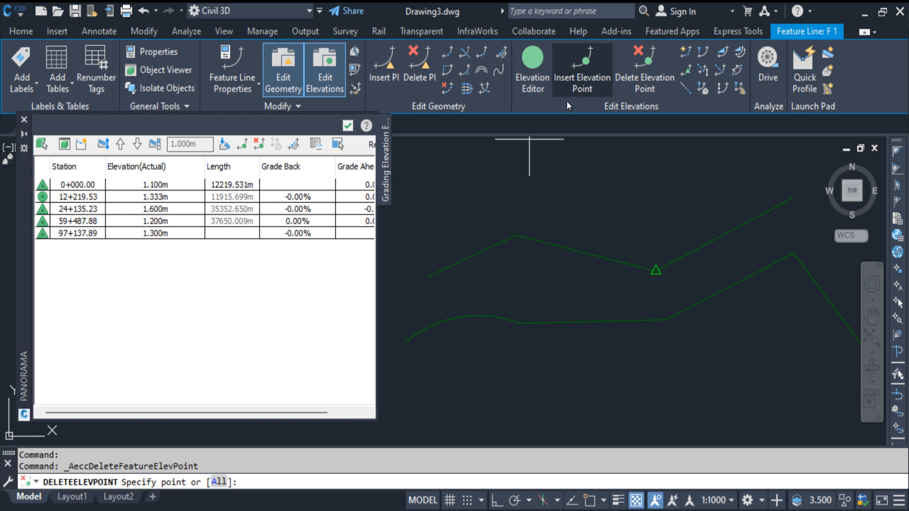
left_click(472, 257)
key("Escape")
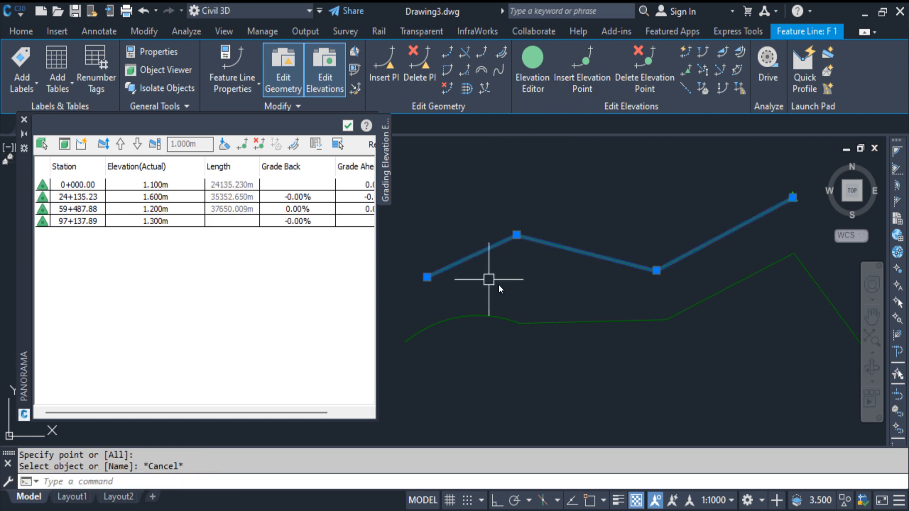
Set the elevation of the upper feature line's second vertex to 1.3 m with Quick Elevation Edit.
left_click(685, 51)
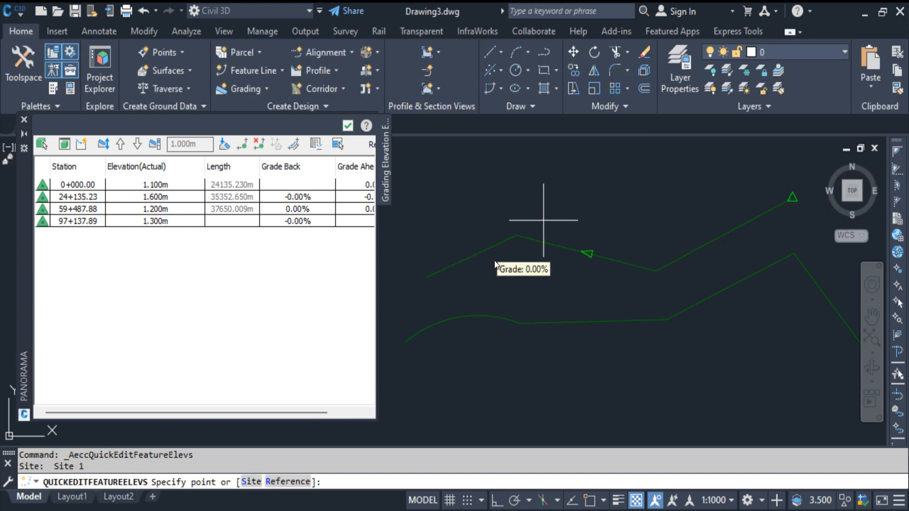
left_click(515, 240)
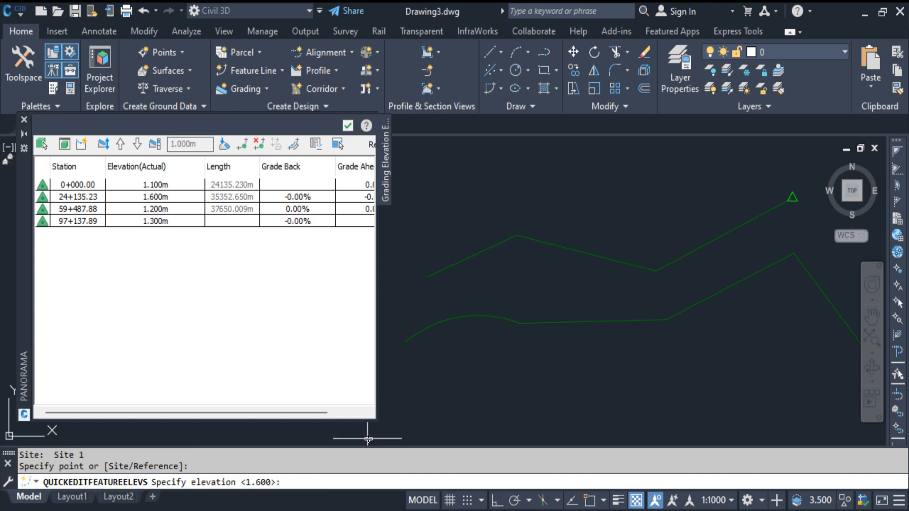
type("1.3")
key("Return")
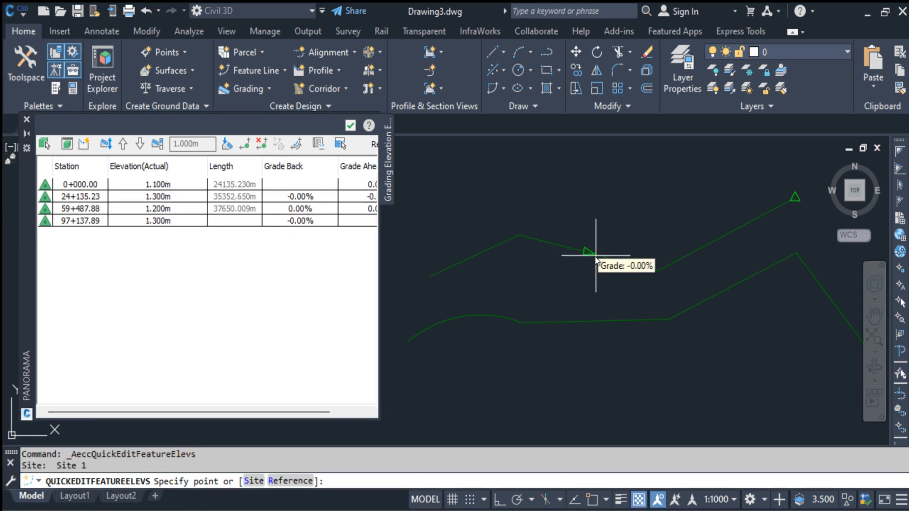
Set the grade of the upper feature line's second segment to 2% with Quick Elevation Edit, and undo the change.
left_click(595, 257)
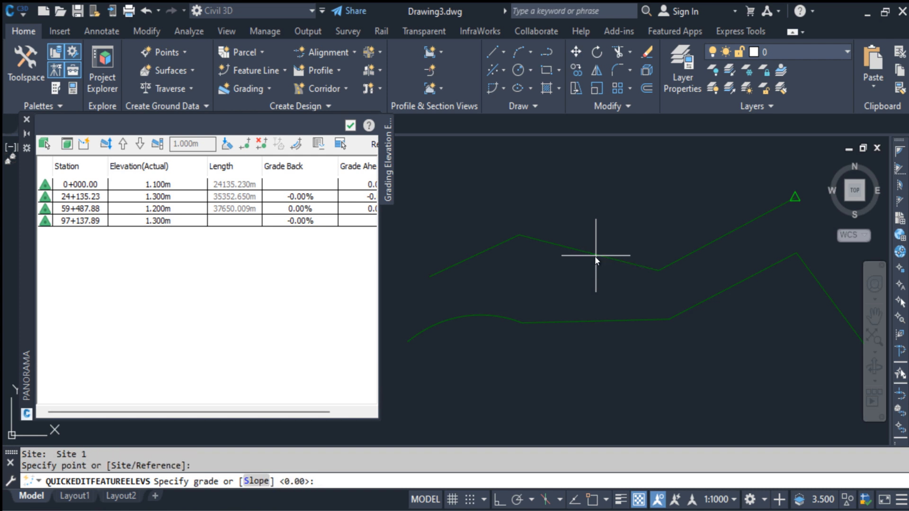
type("2")
key("Return")
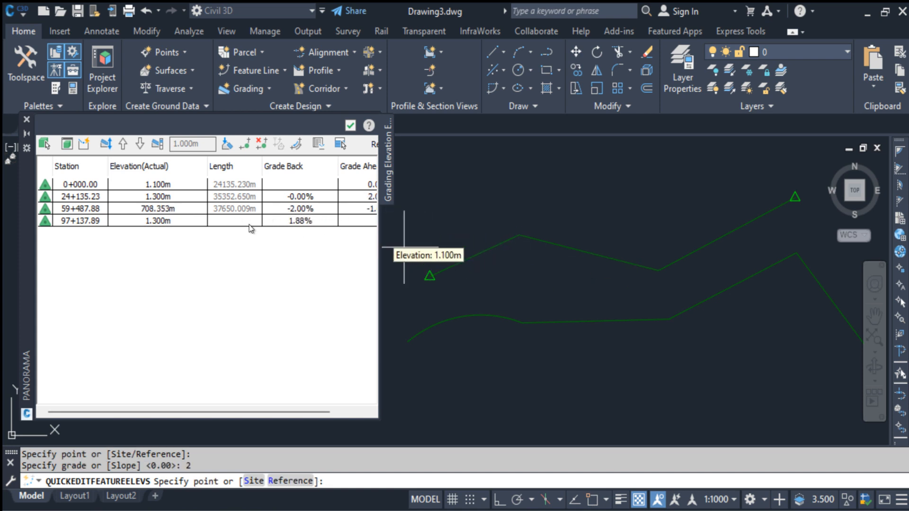
key("Escape")
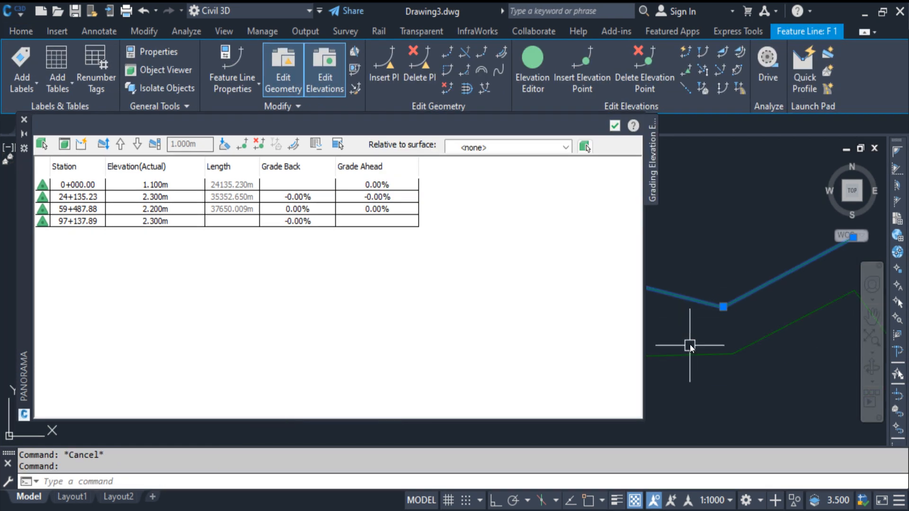
middle_click_drag(689, 345, 711, 318)
scroll(713, 314, "up", 2)
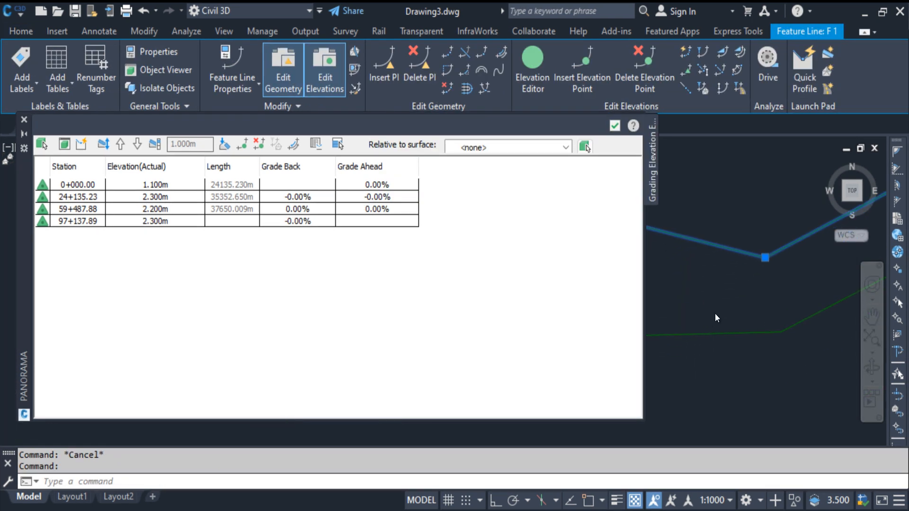
scroll(715, 314, "down", 2)
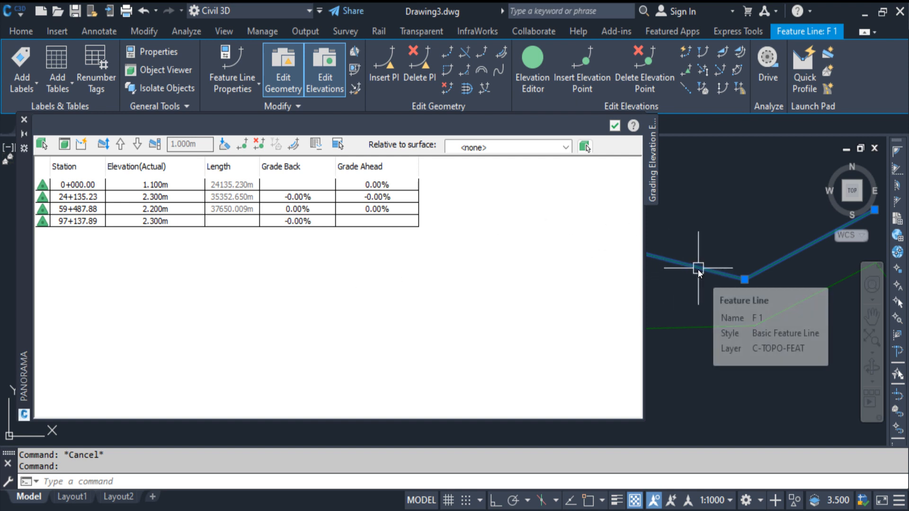
left_click(467, 148)
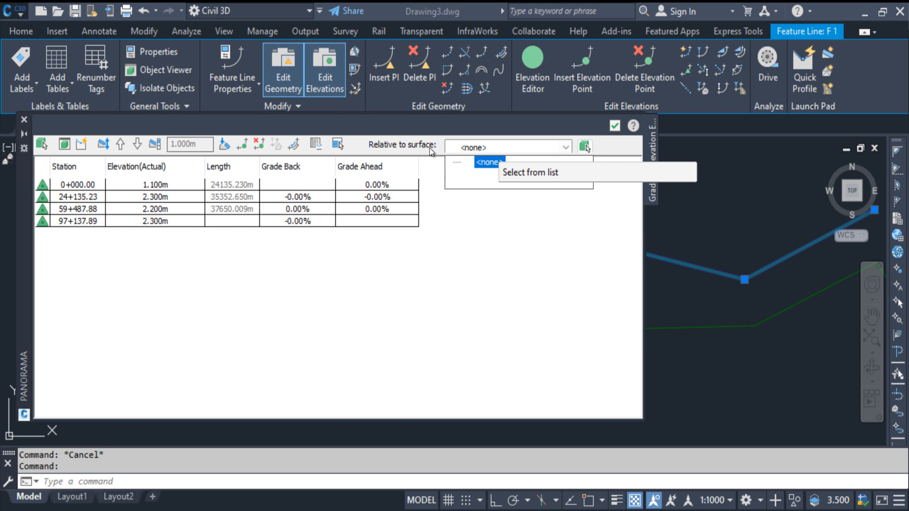
left_click(434, 228)
key("Escape")
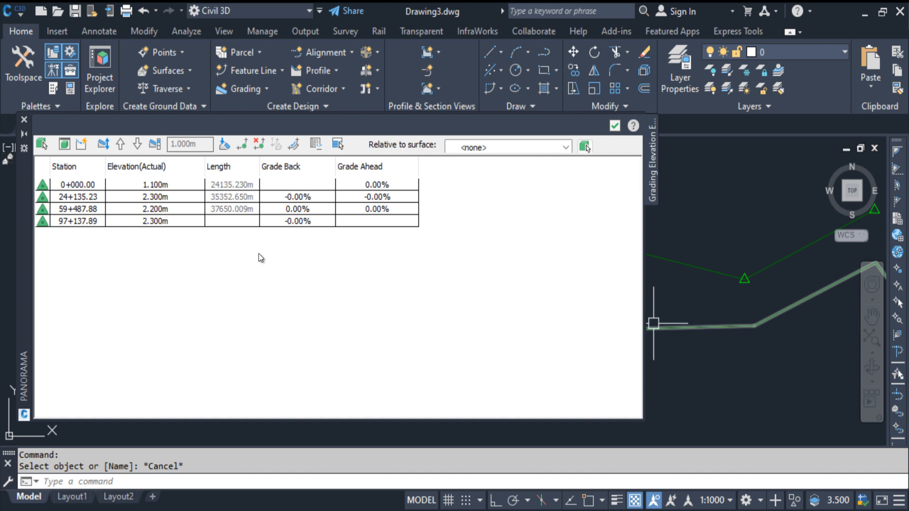
Load the lower feature line into the Elevation Editor and zoom to it.
left_click(42, 145)
left_click(697, 327)
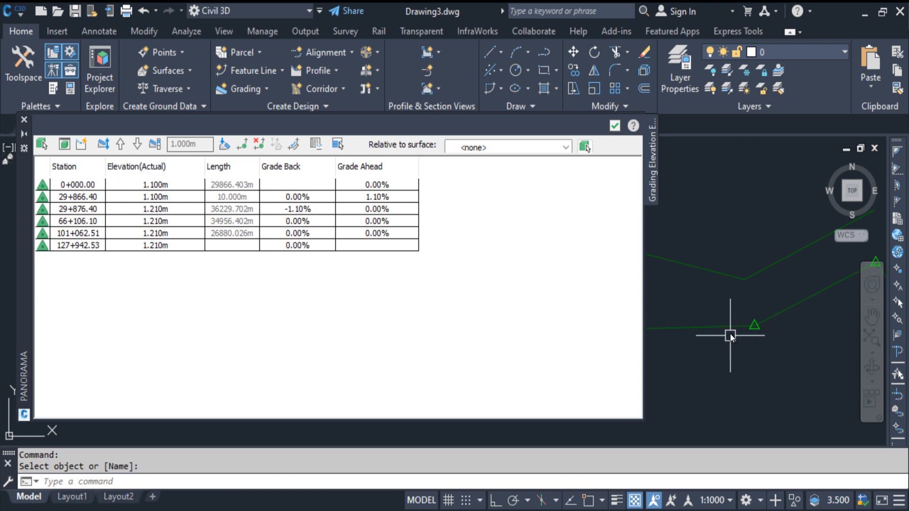
left_click(64, 145)
scroll(708, 289, "down", 5)
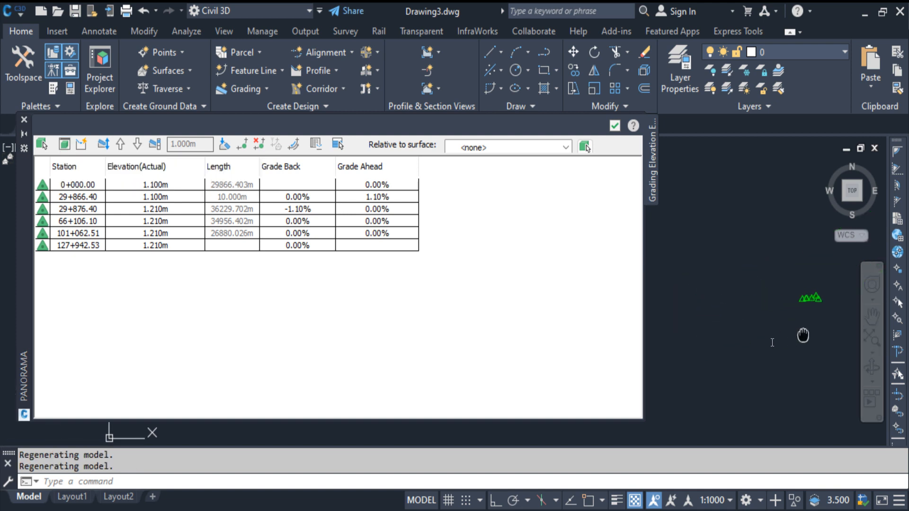
middle_click_drag(717, 344, 785, 332)
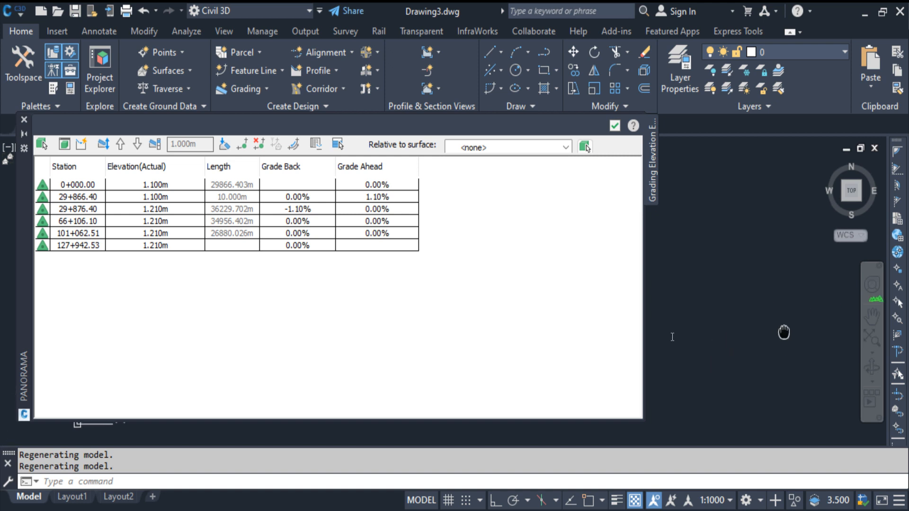
left_click(64, 145)
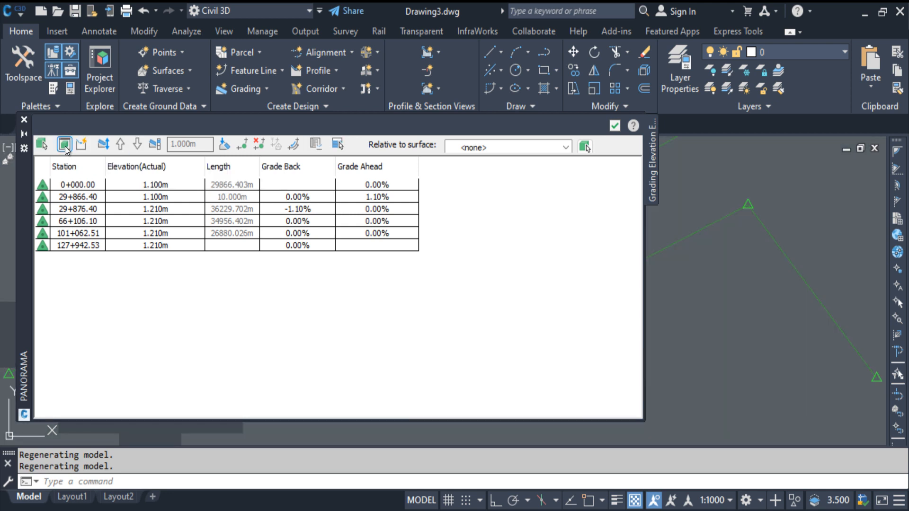
scroll(723, 286, "down", 4)
middle_click_drag(723, 286, 846, 266)
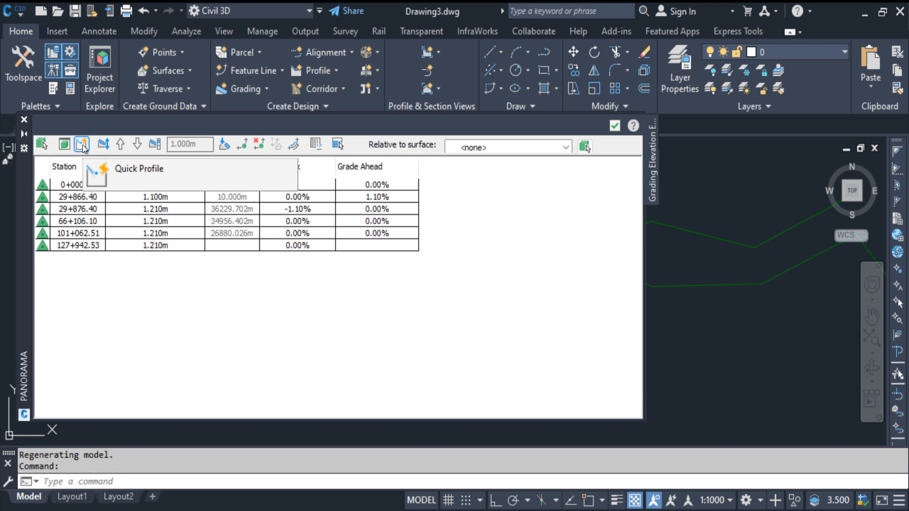
Load the upper feature line into the Elevation Editor and create its quick profile with the Profile View and Existing Ground Profile styles.
left_click(42, 145)
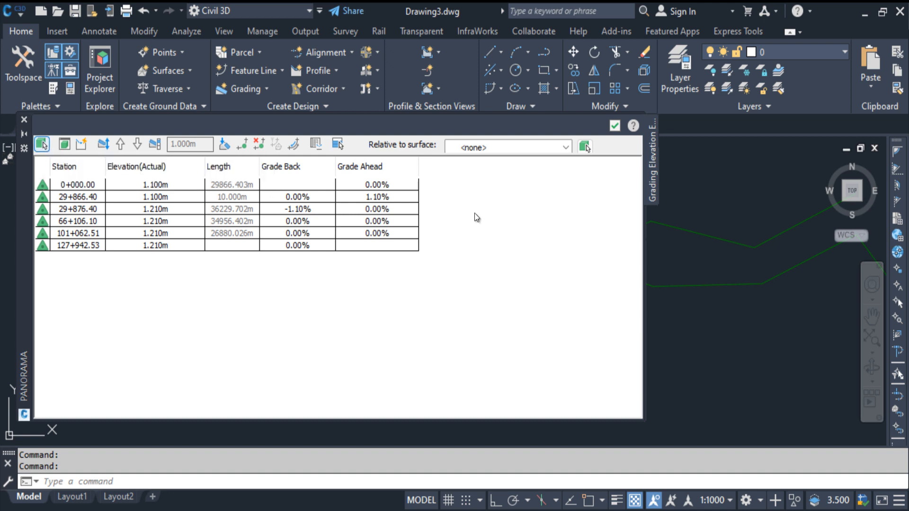
left_click(704, 234)
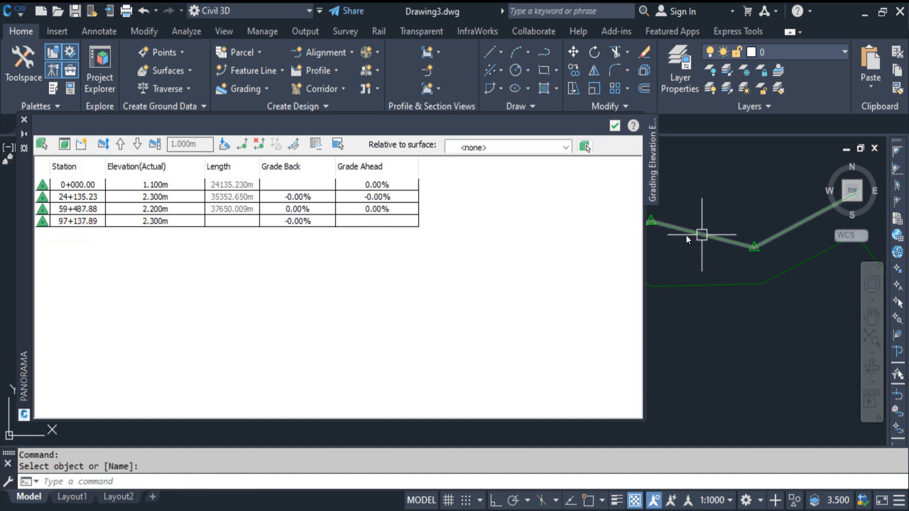
left_click(82, 145)
left_click(460, 301)
left_click(484, 354)
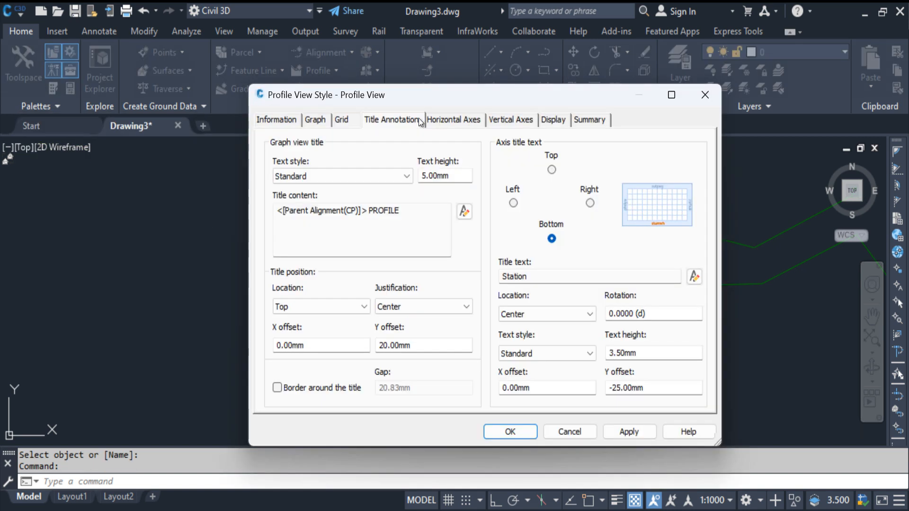
left_click(279, 119)
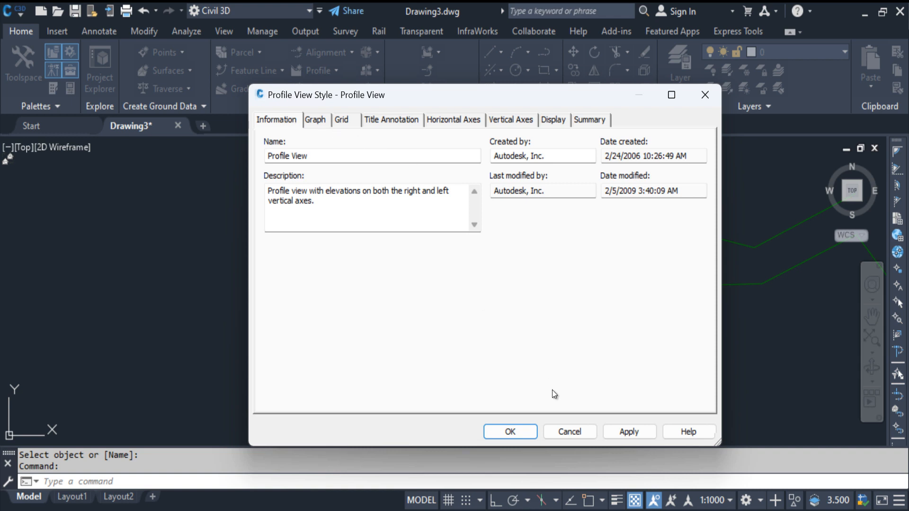
left_click(570, 430)
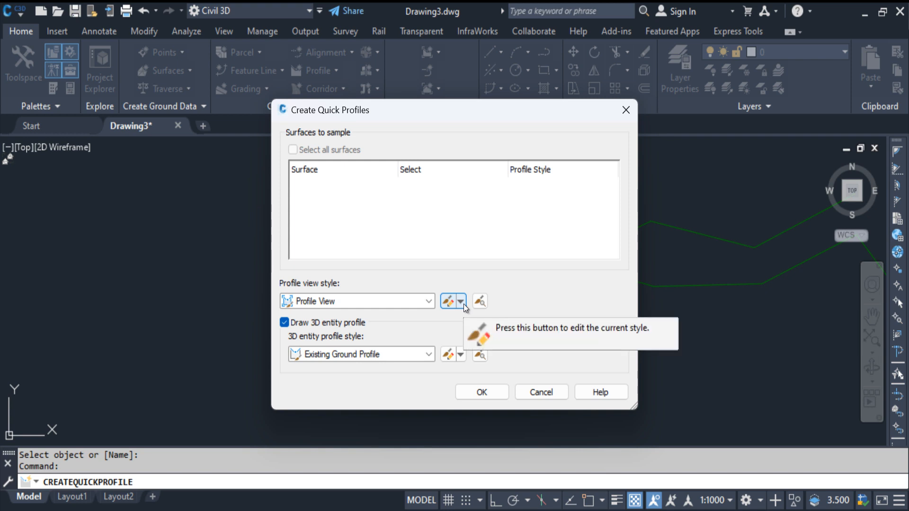
left_click(450, 356)
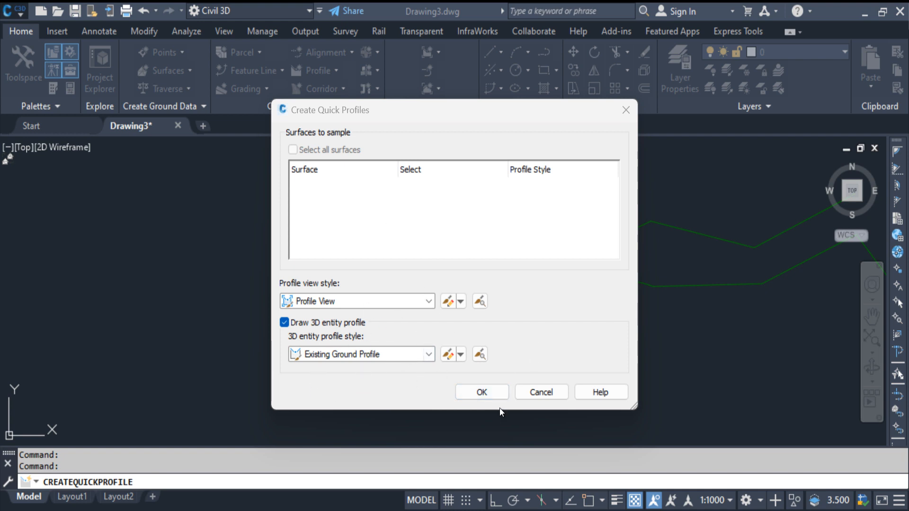
left_click(491, 393)
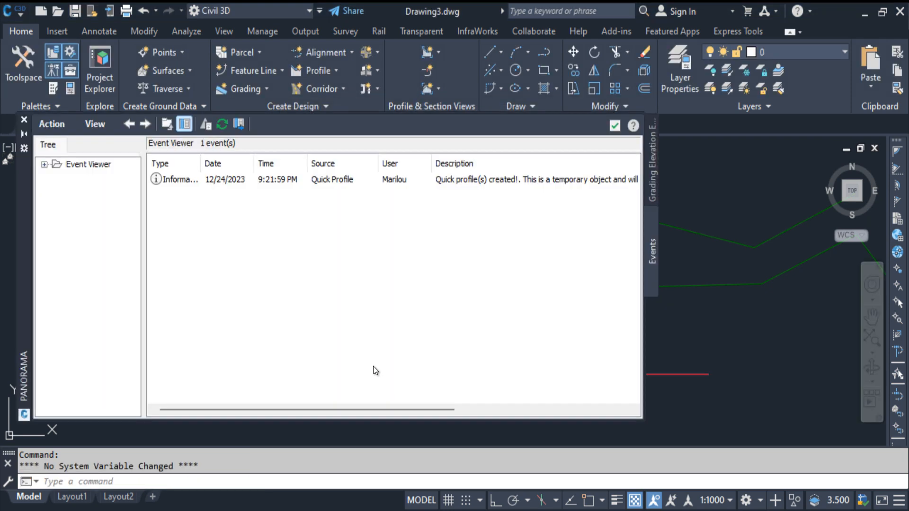
Examine the quick profile of the upper feature line against the elevation grid in its profile view.
left_click(24, 119)
middle_click_drag(467, 372, 400, 306)
scroll(359, 306, "up", 5)
scroll(279, 329, "up", 8)
middle_click_drag(724, 185, 503, 280)
scroll(520, 269, "up", 10)
middle_click_drag(476, 308, 448, 379)
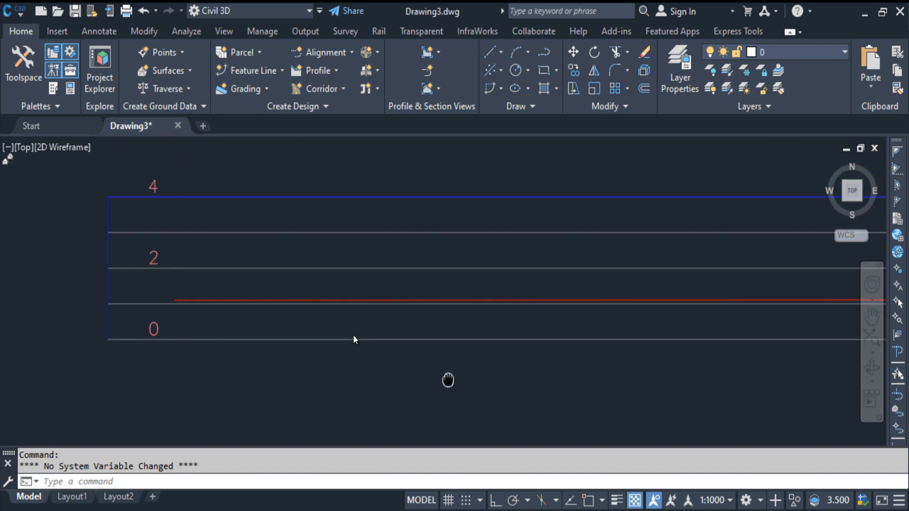
scroll(301, 280, "down", 5)
left_click(301, 279)
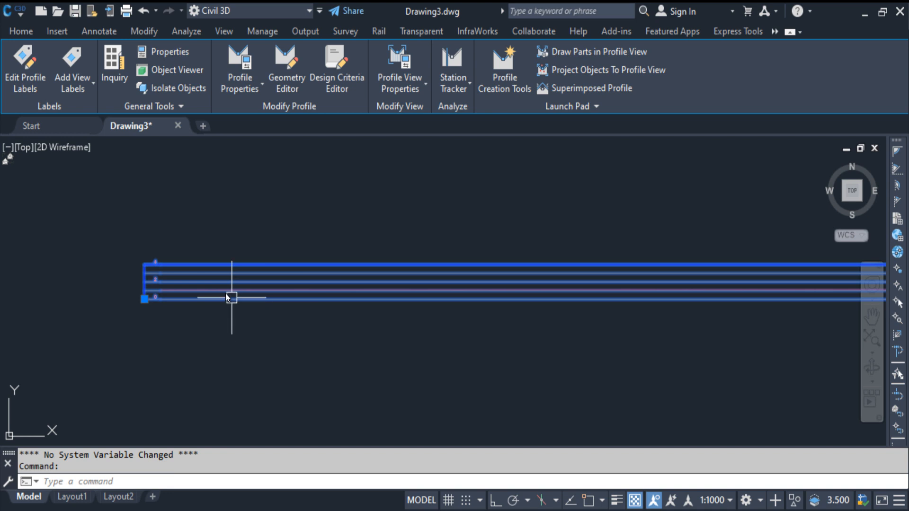
key("Escape")
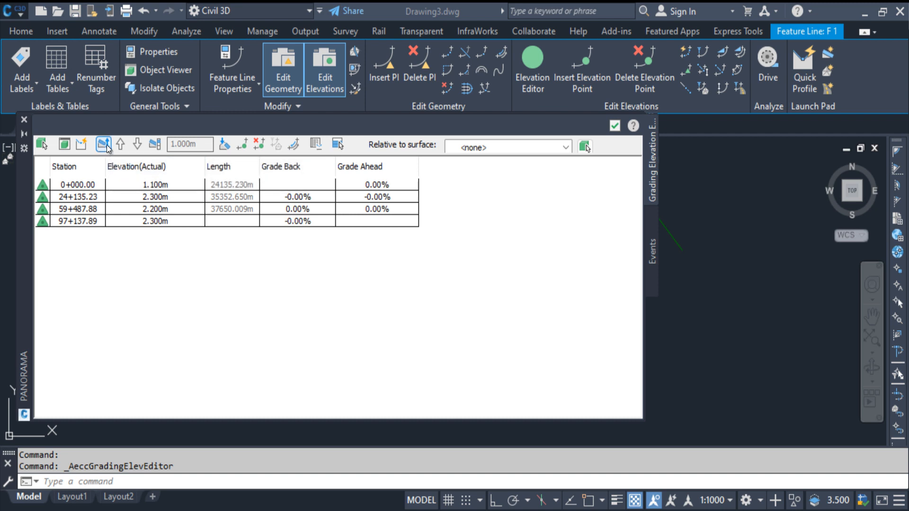
Raise the whole upper feature line to a 5 m starting elevation, plus one 1 m increment, in the Elevation Editor.
double_click(178, 144)
type("1.100m")
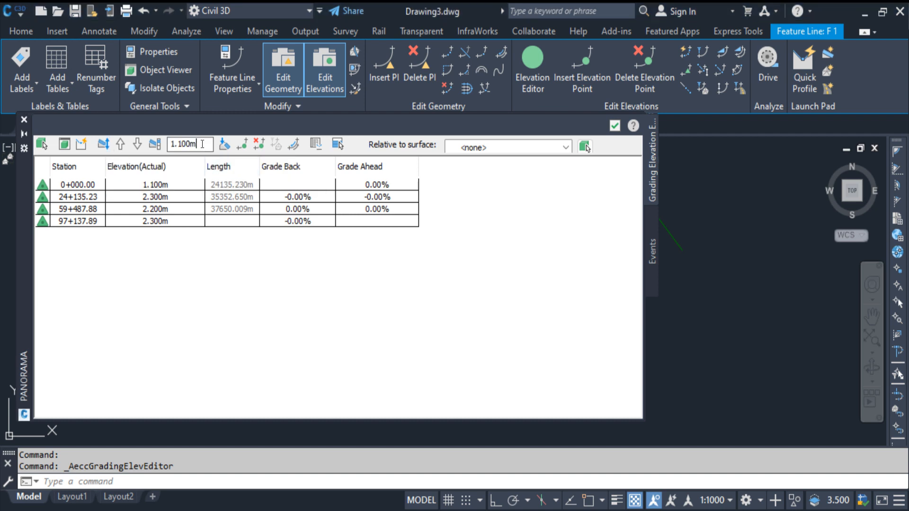
key("Return")
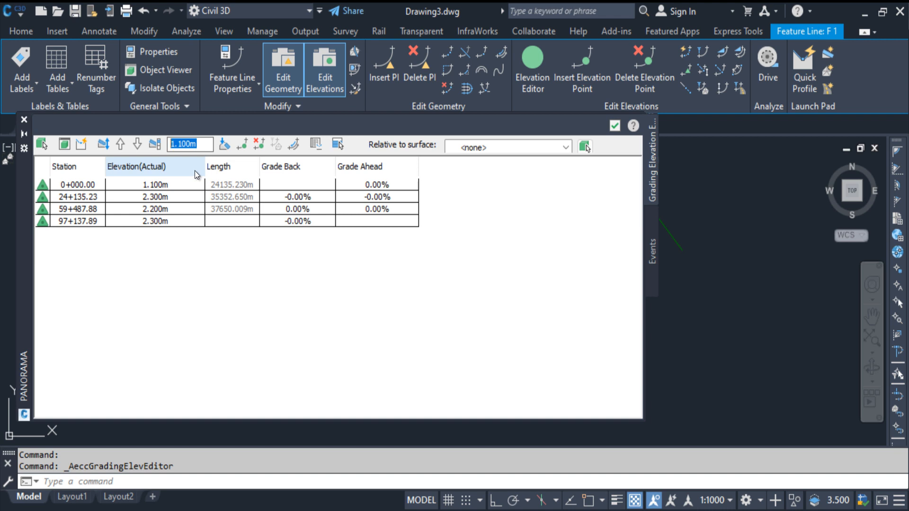
type("5")
key("Return")
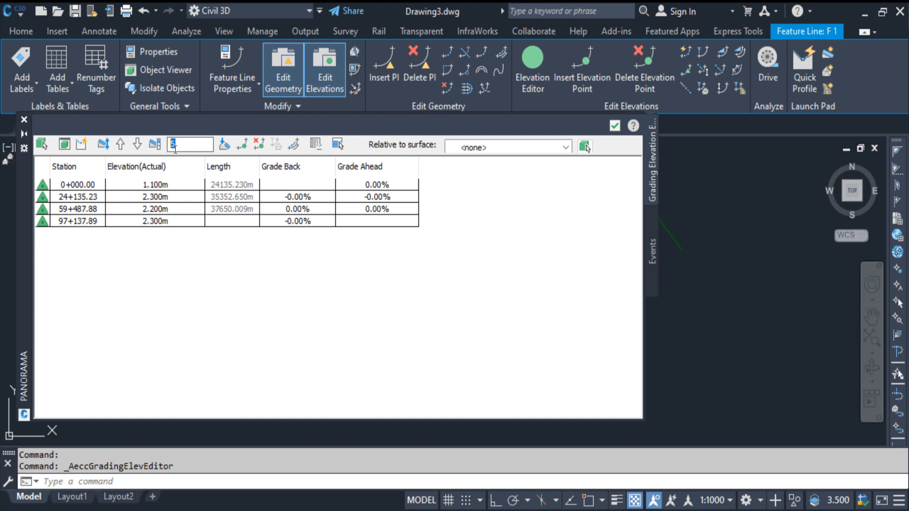
left_click(120, 145)
Lower the whole upper feature line to a starting elevation of -5 m with Raise/Lower.
left_click(103, 145)
left_click(104, 145)
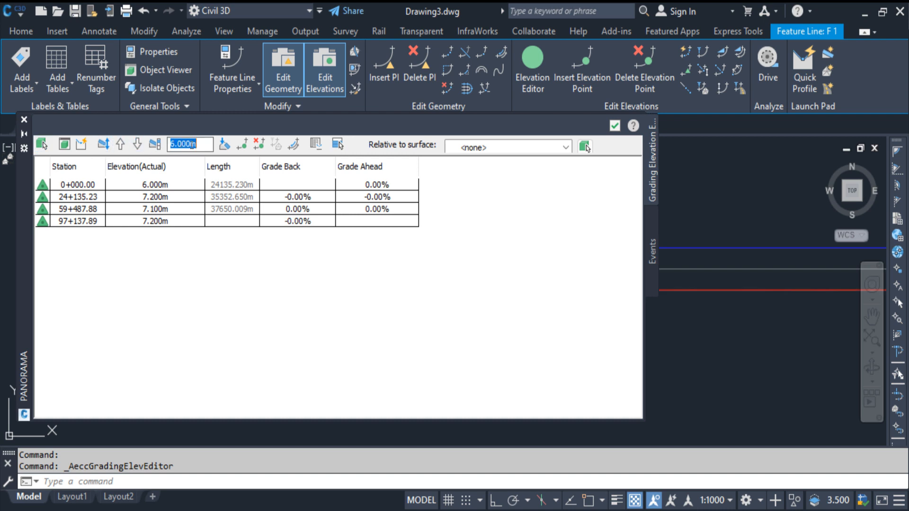
type("5")
key("Return")
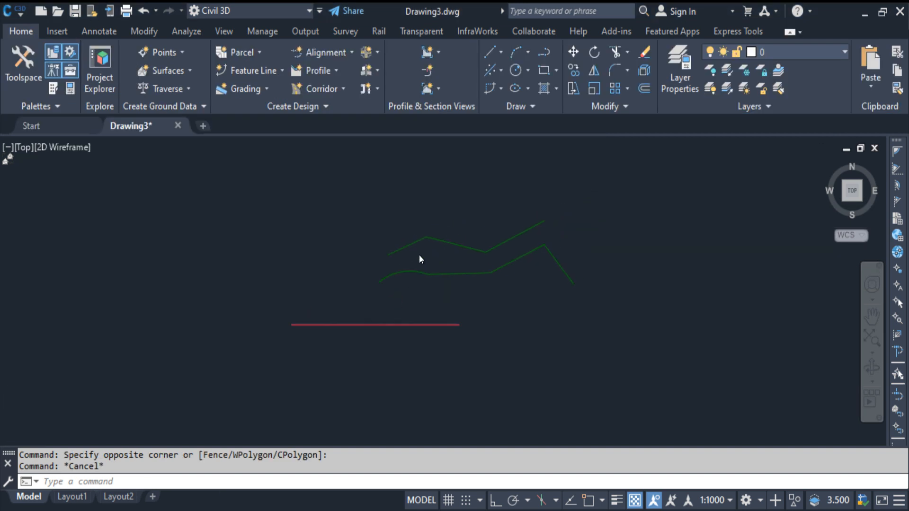
Change the upper feature line's style to Center Rail Line in its Feature Line Properties.
scroll(419, 255, "up", 3)
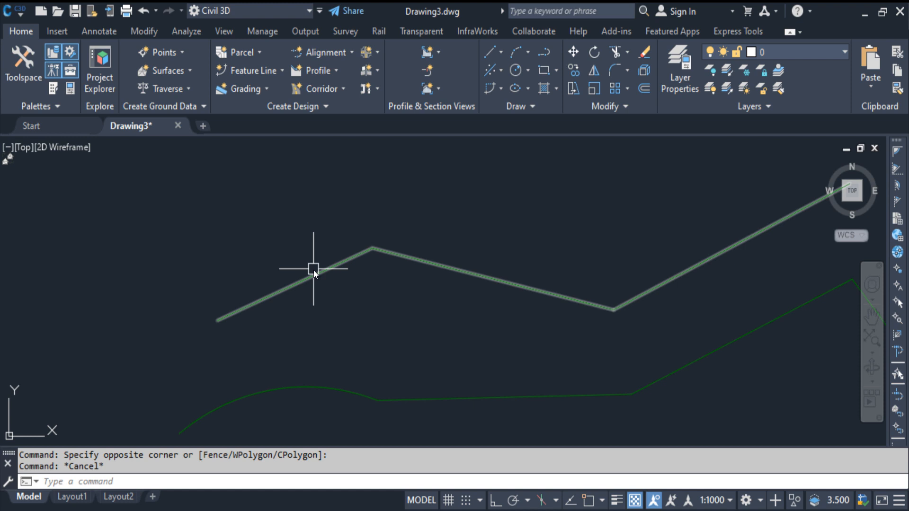
left_click(340, 264)
left_click(243, 85)
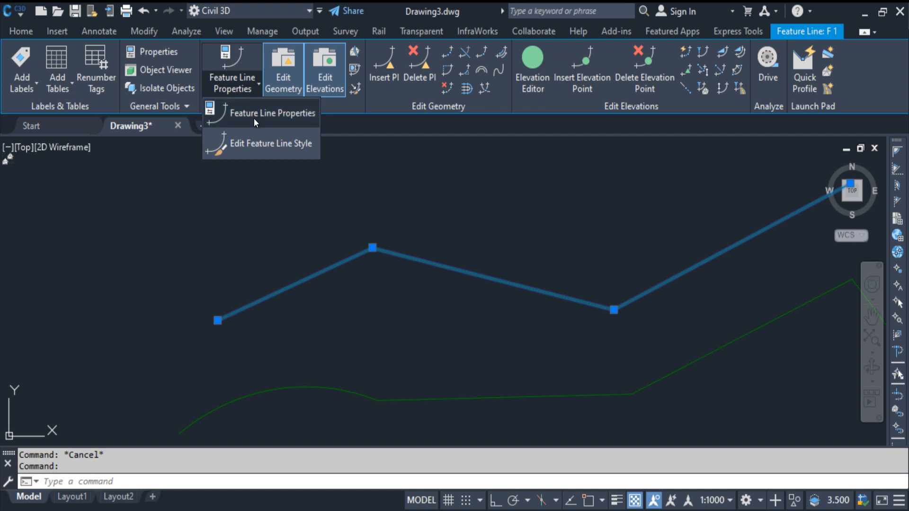
left_click(280, 118)
left_click(426, 214)
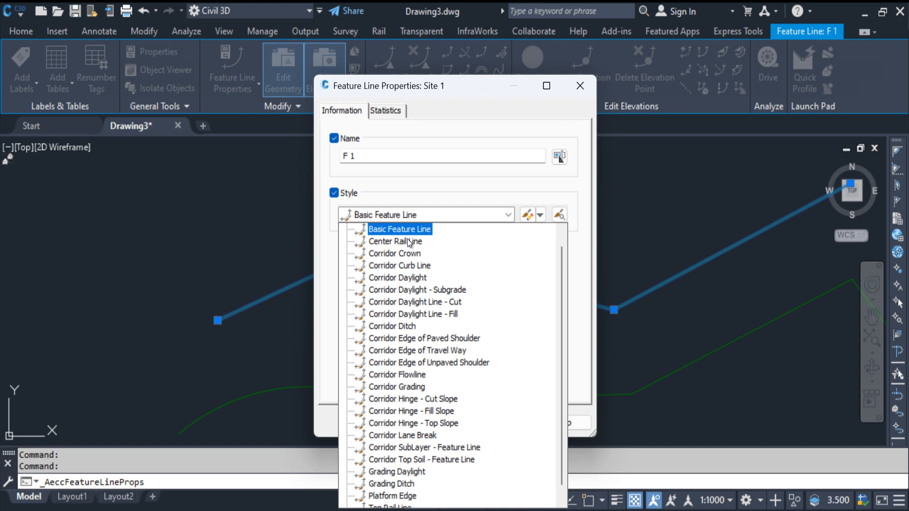
left_click(418, 245)
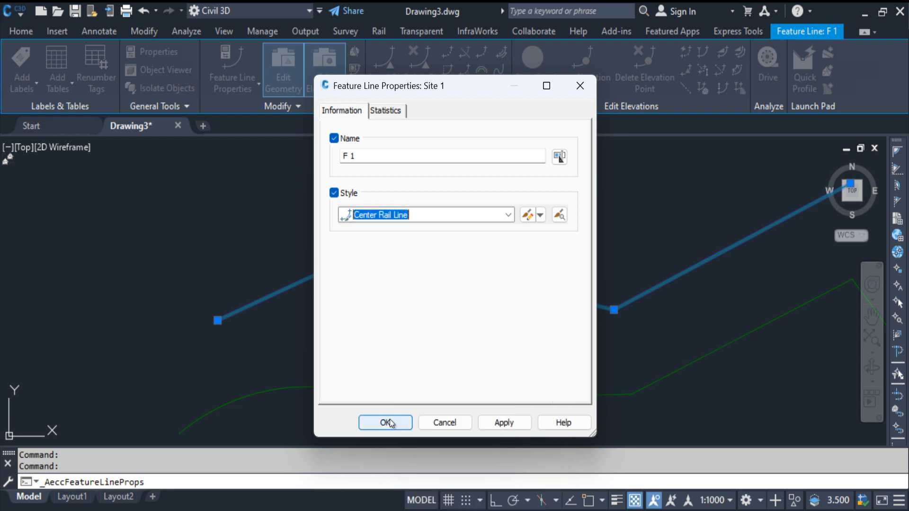
left_click(390, 420)
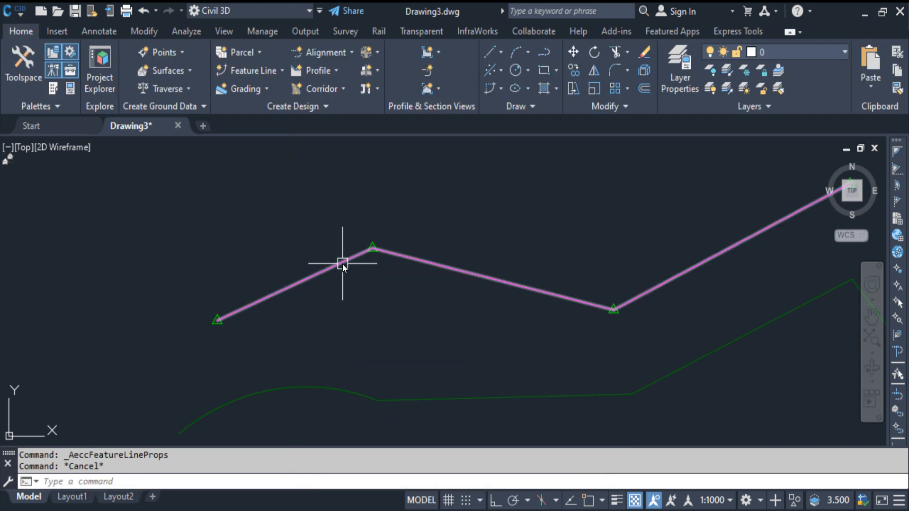